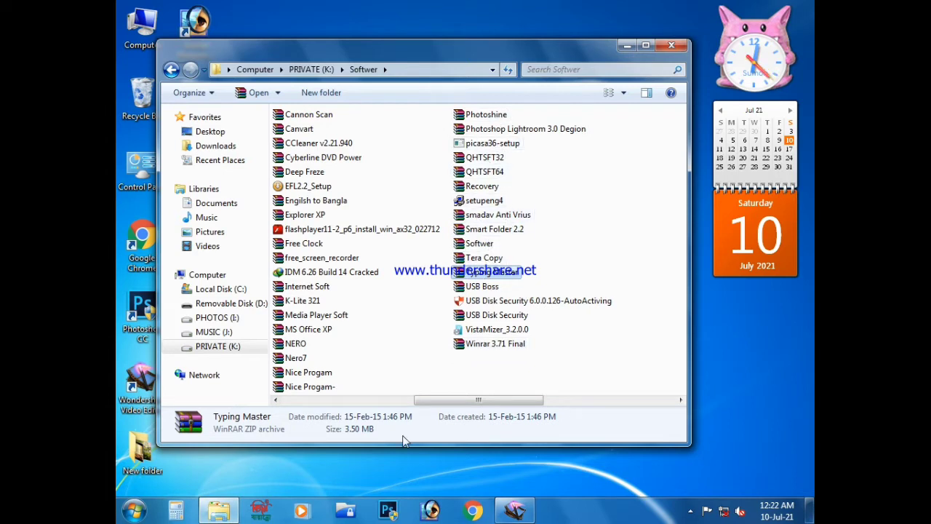
Look through the folders and archives in the Softwer folder for the video editing software
click(481, 300)
click(482, 286)
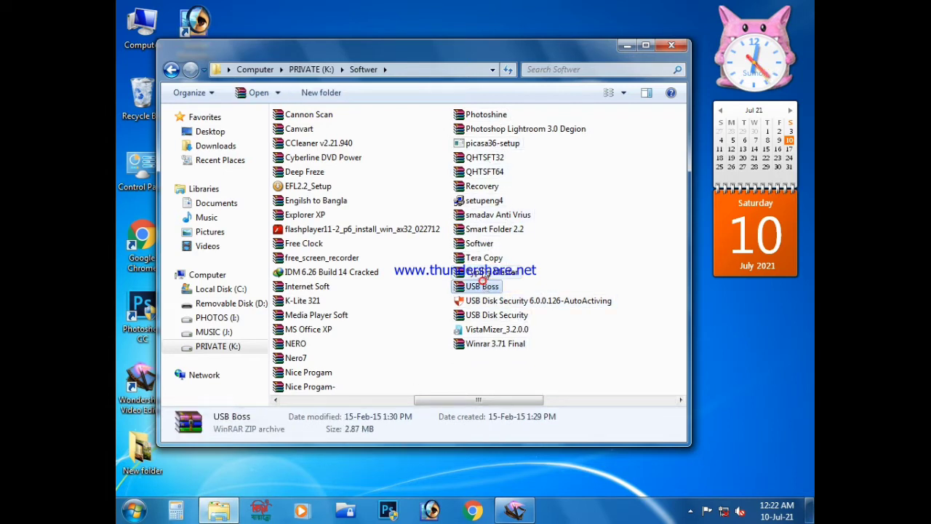
key(b)
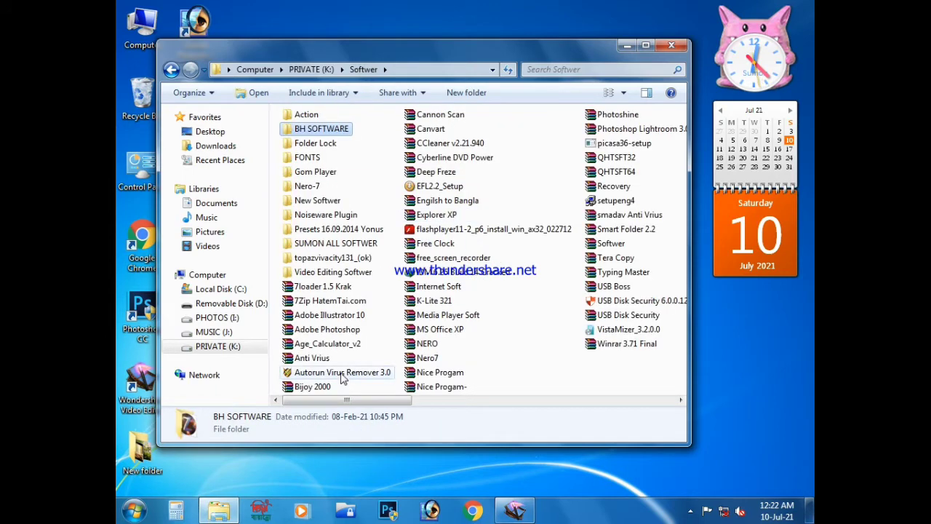
key(v)
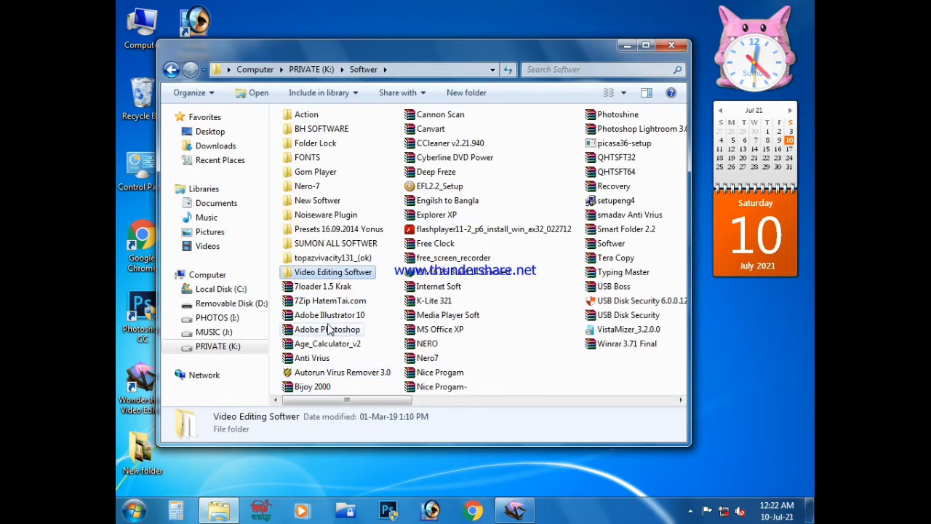
key(a)
key(m)
key(u)
key(u)
key(u)
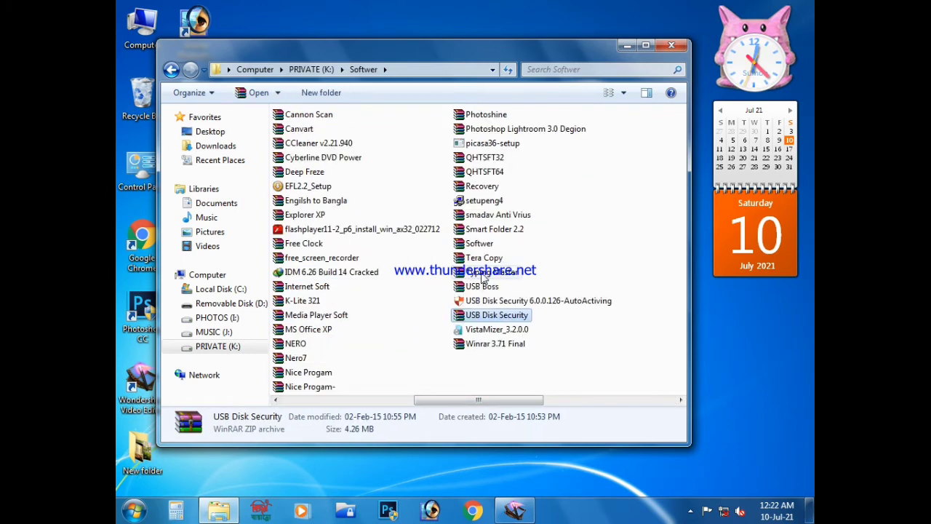
click(477, 272)
click(485, 114)
key(c)
key(a)
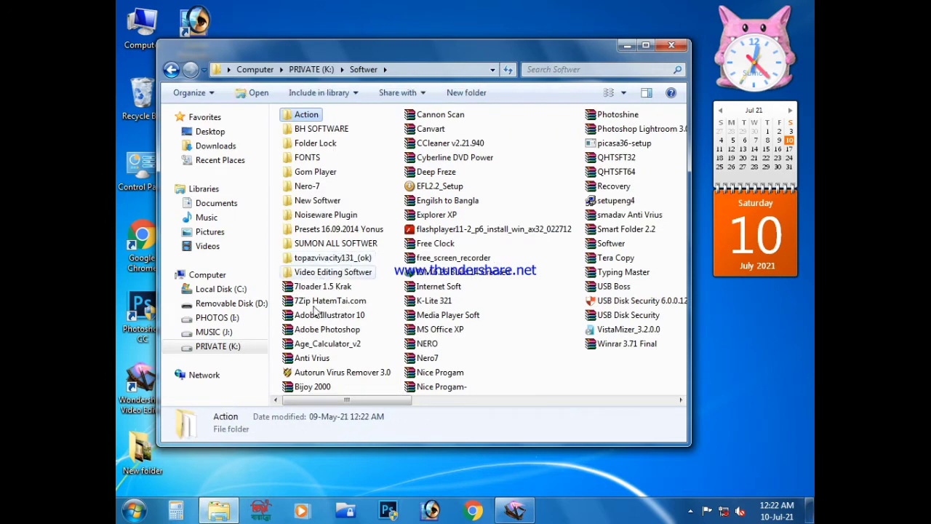
click(346, 217)
click(335, 201)
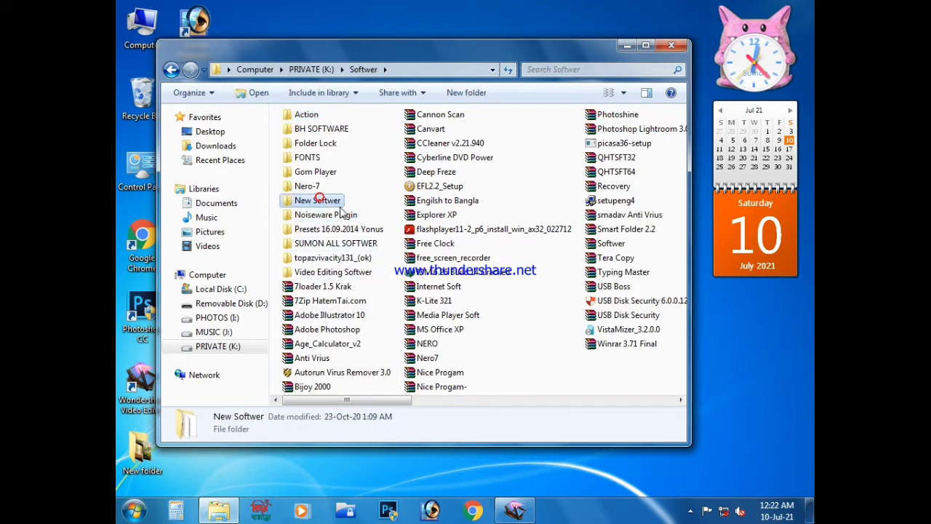
click(610, 243)
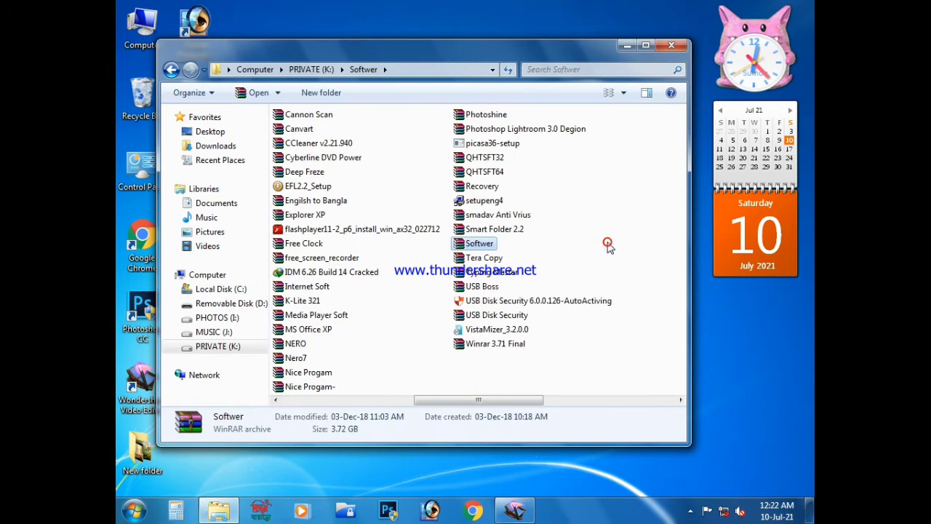
key(s)
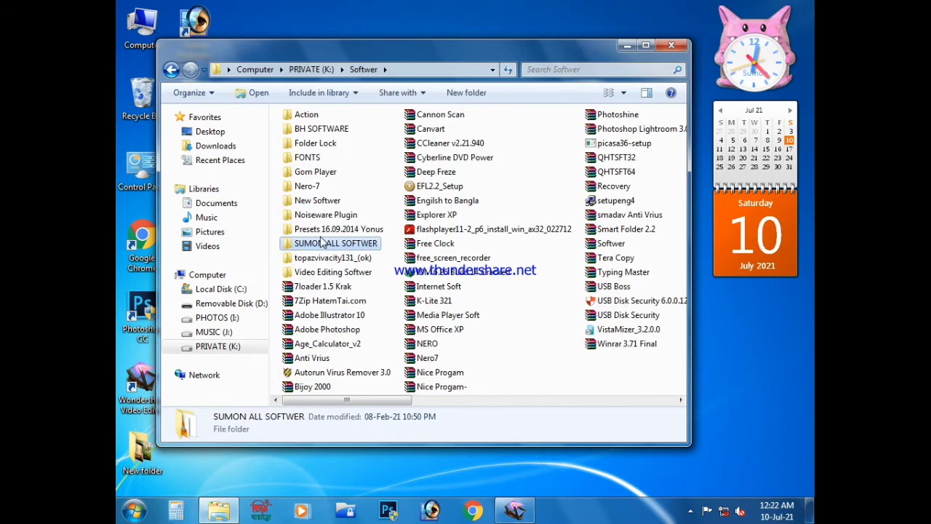
Check the contents of the New Softwer and Noiseware Plugin folders, returning to the Softwer folder each time
double_click(319, 201)
key(BackSpace)
key(Down)
key(Return)
key(BackSpace)
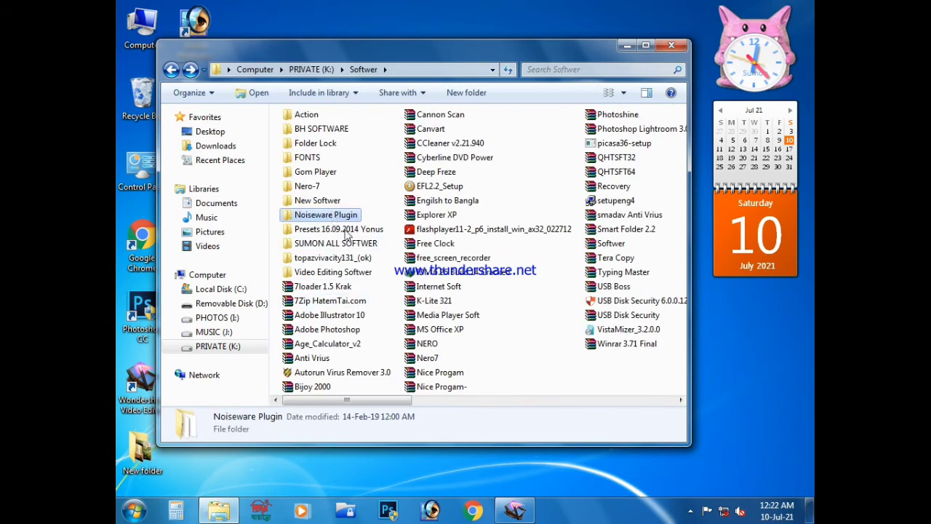
Open the Video Edit & Mixer archive in SUMON ALL SOFTWER and try to launch the video-editor_full installer from its Wondershare folder
double_click(335, 243)
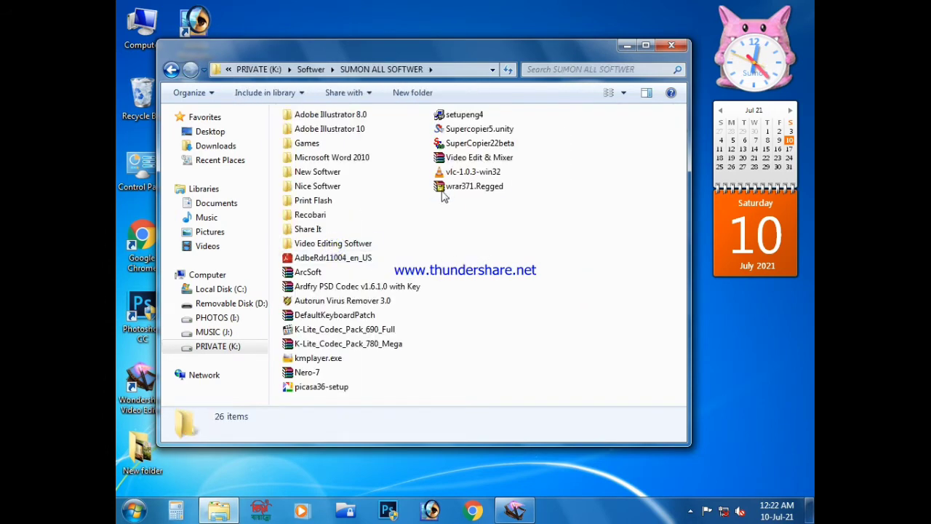
double_click(471, 157)
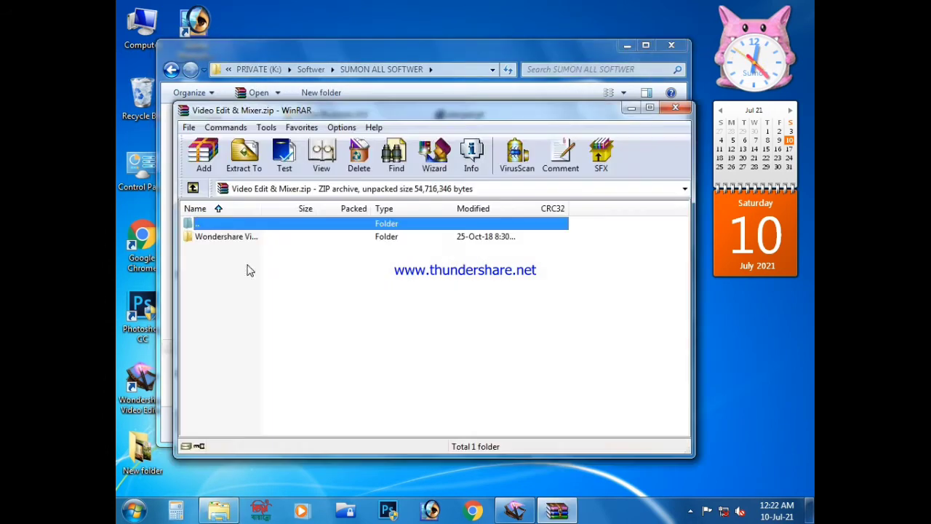
double_click(225, 237)
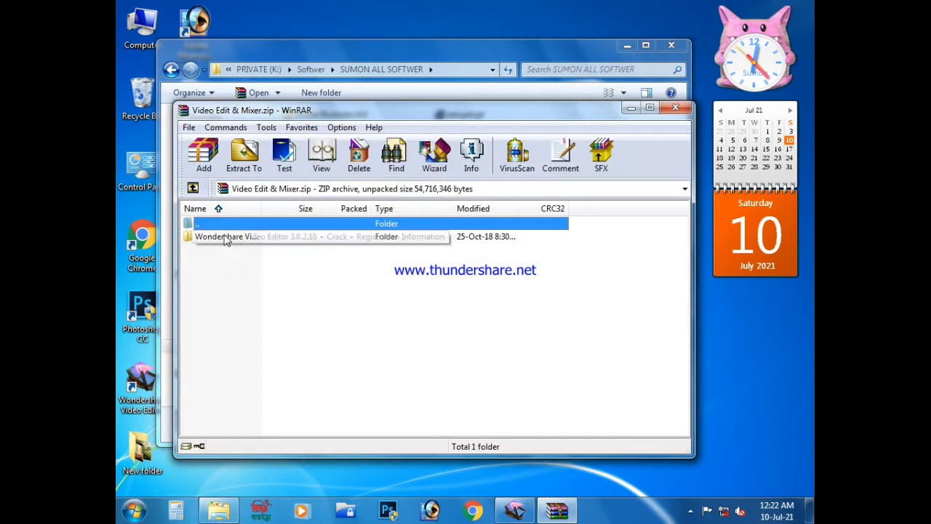
double_click(235, 262)
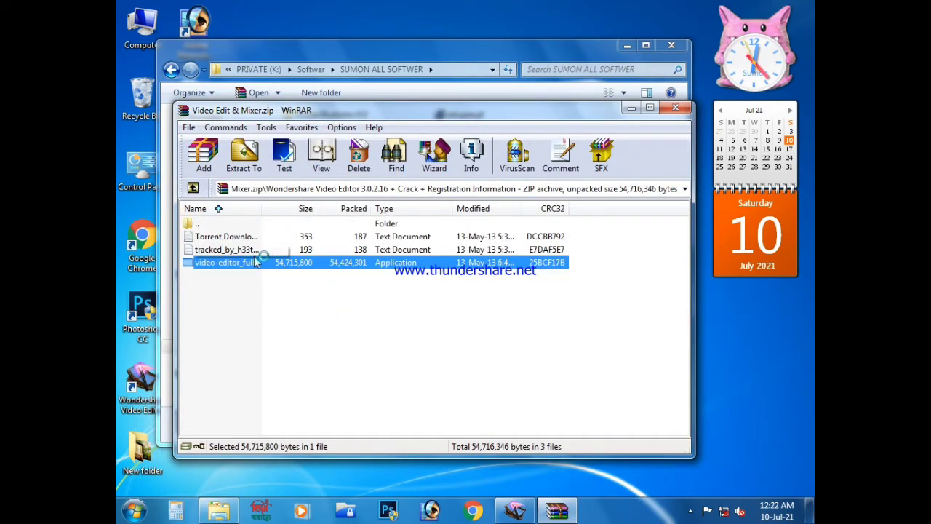
click(534, 285)
Read the tracked_by_h33t and Torrent Downloaded text files in the archive, and close the archive
double_click(227, 250)
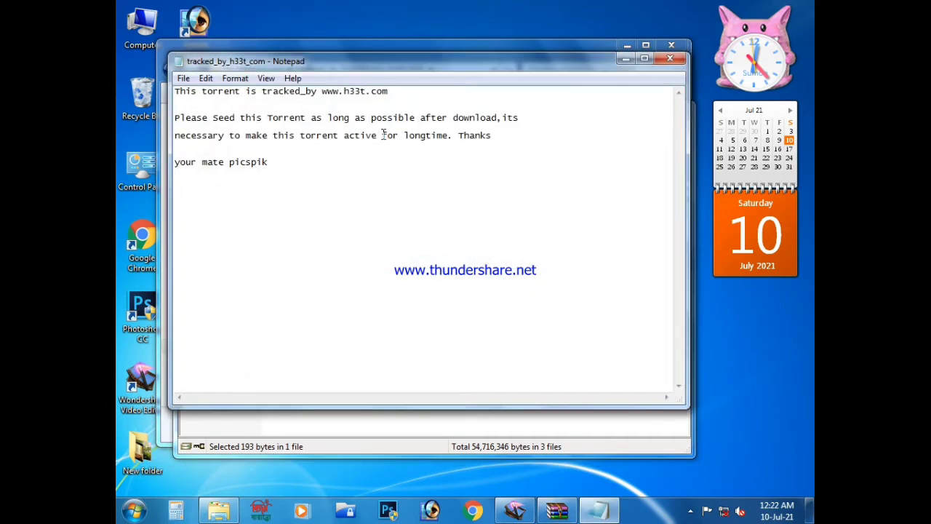
click(670, 58)
double_click(231, 236)
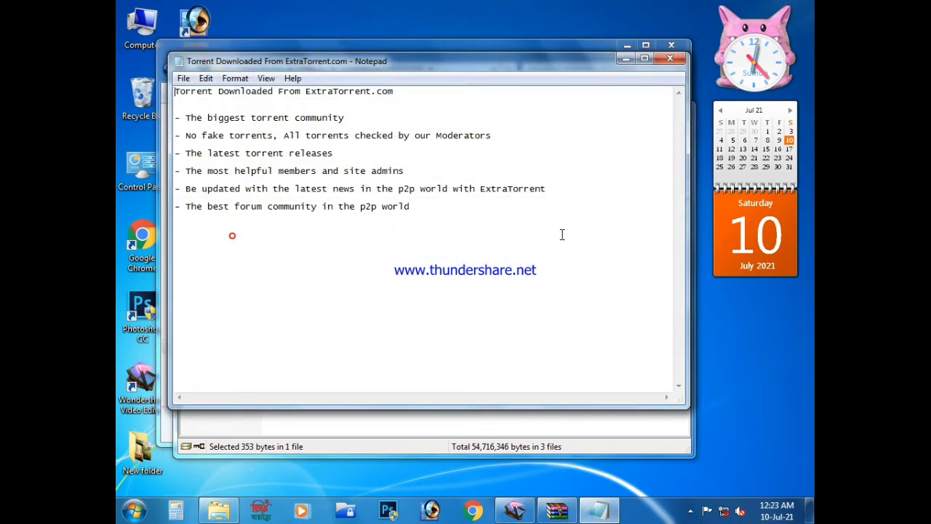
click(670, 58)
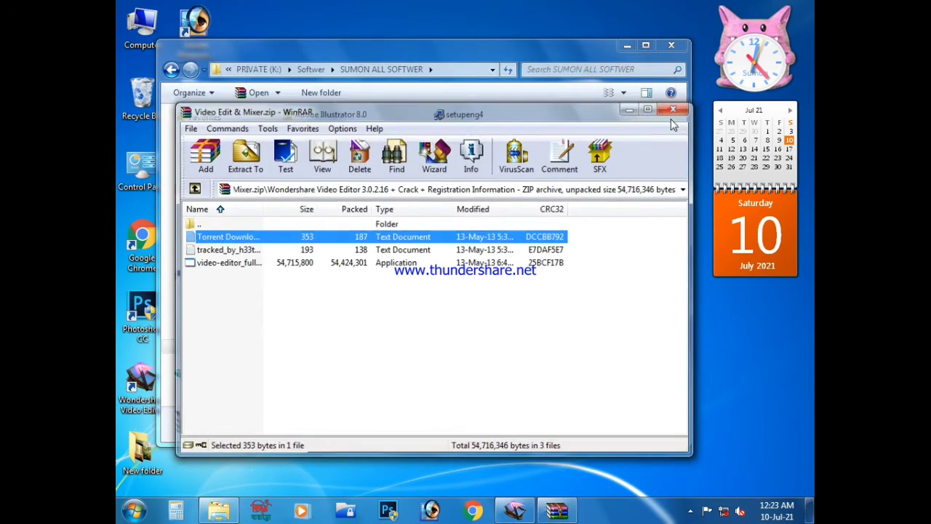
click(674, 120)
click(627, 283)
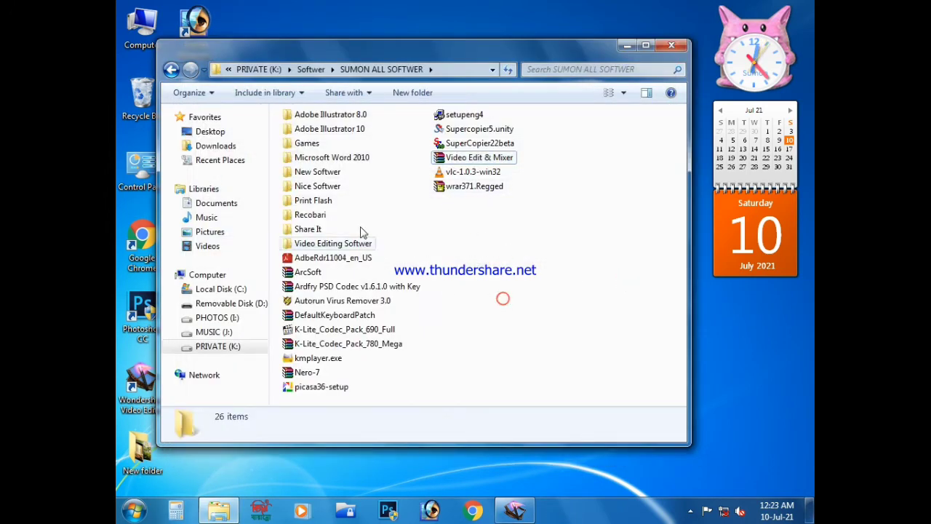
Open the Video Edit & Mixer archive in the Video Editing Softwer folder and view the Wondershare Serial Key text file
double_click(354, 244)
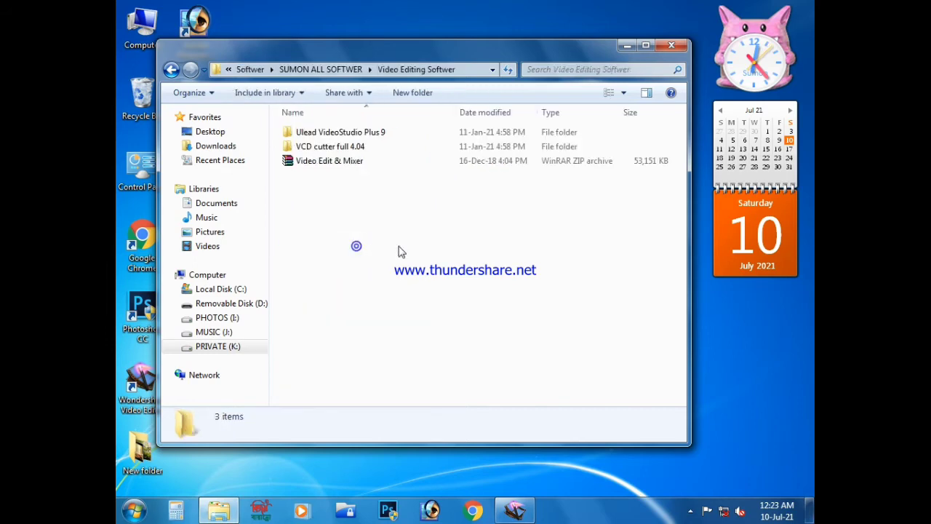
double_click(338, 161)
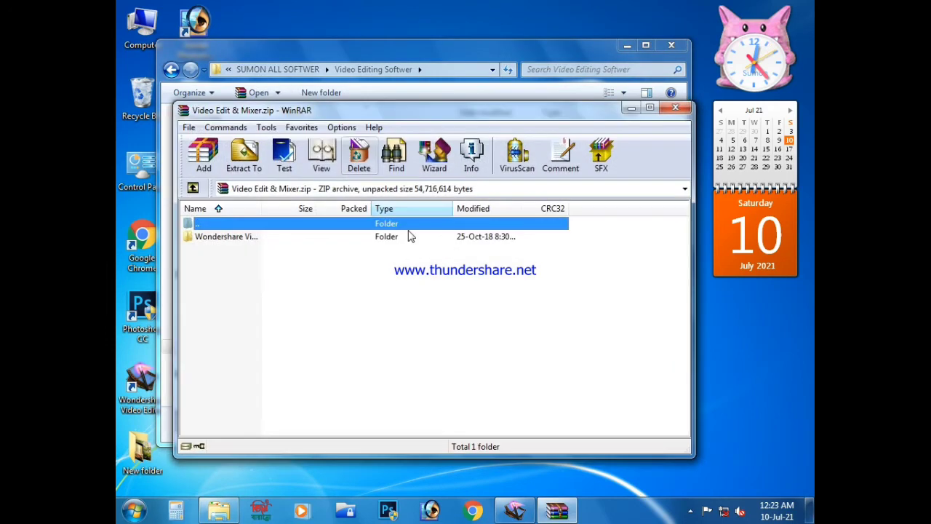
double_click(254, 241)
double_click(253, 271)
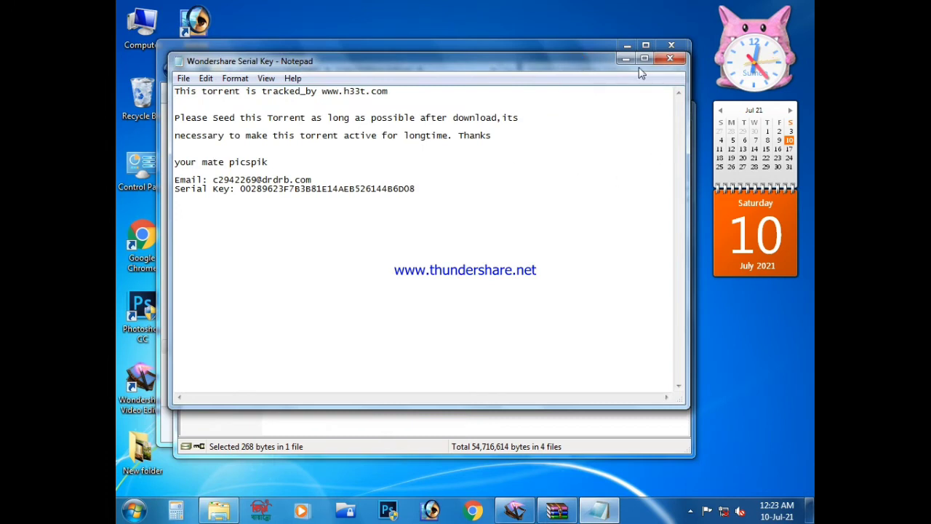
Examine the e-mail and serial key lines in the enlarged Wondershare Serial Key file and return to the archive
click(644, 58)
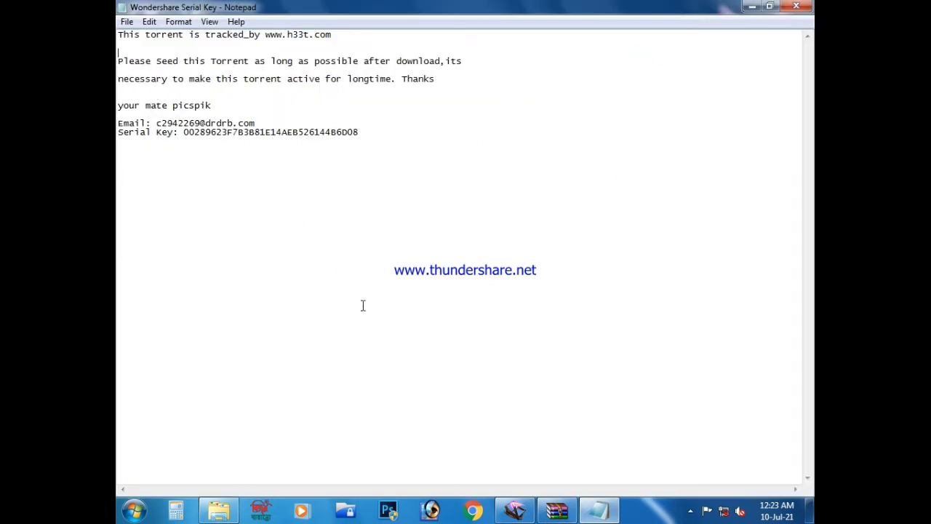
drag(373, 136, 119, 124)
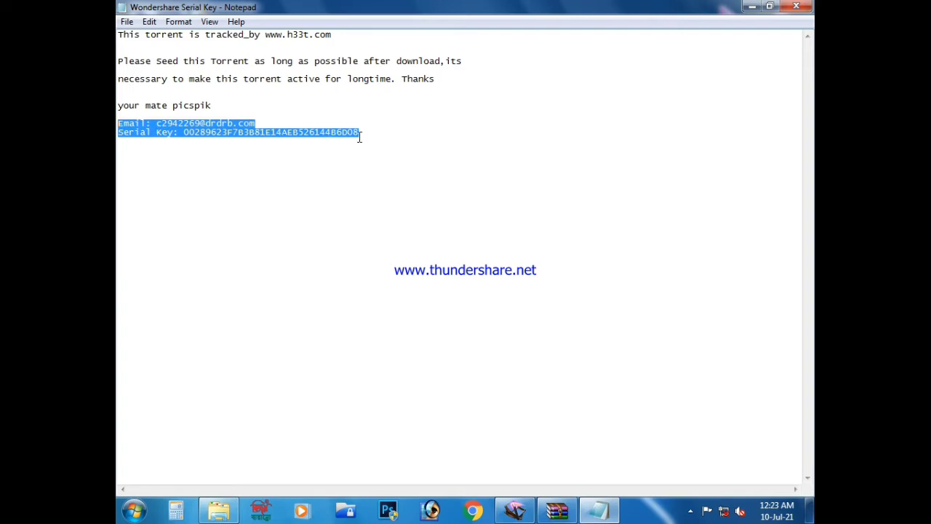
click(386, 130)
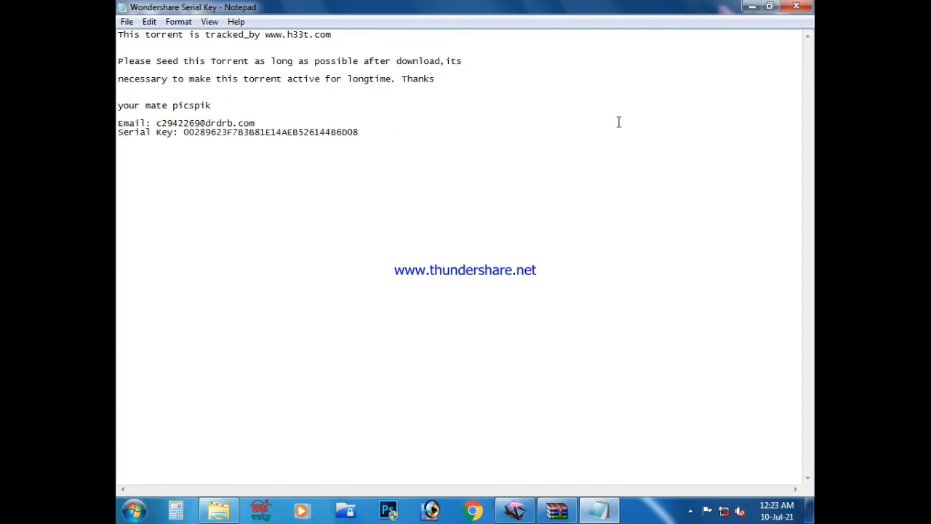
click(751, 6)
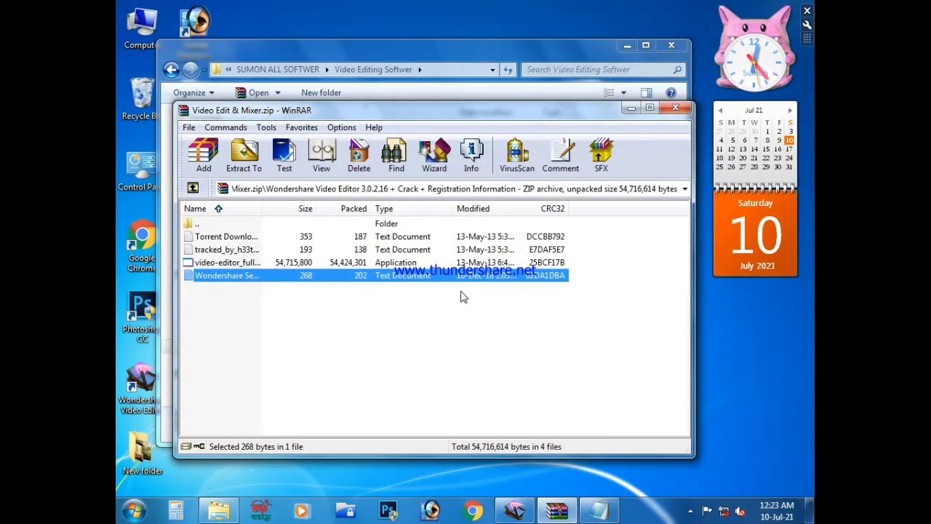
double_click(229, 274)
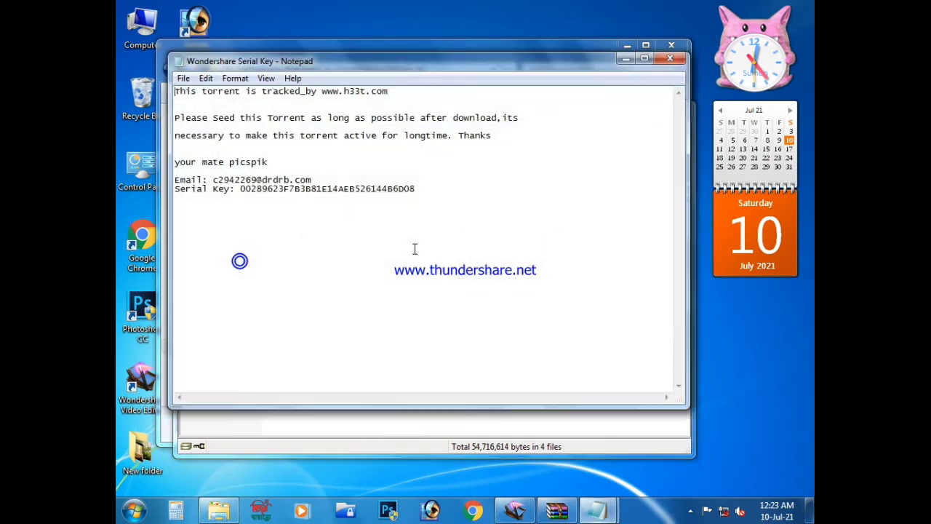
click(670, 58)
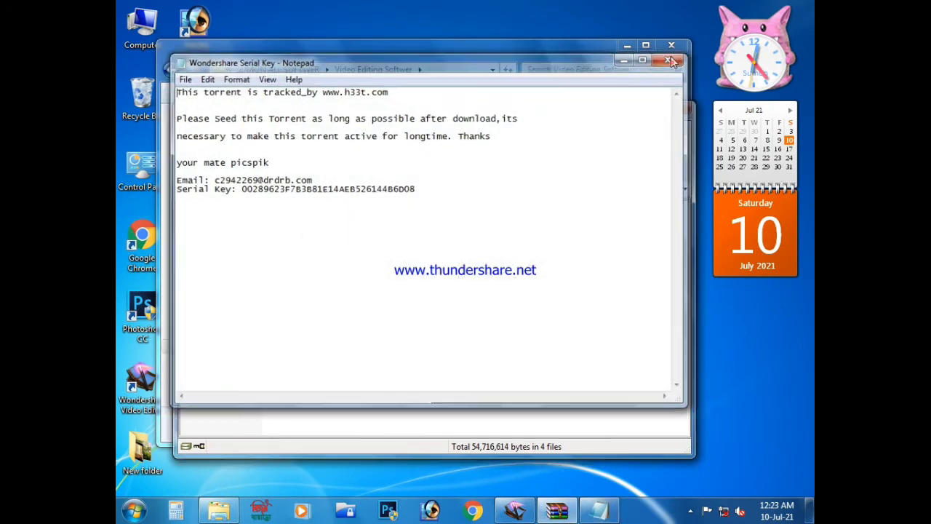
click(228, 274)
Run the video-editor_full installer from the archive and decline removing the version already installed
double_click(227, 262)
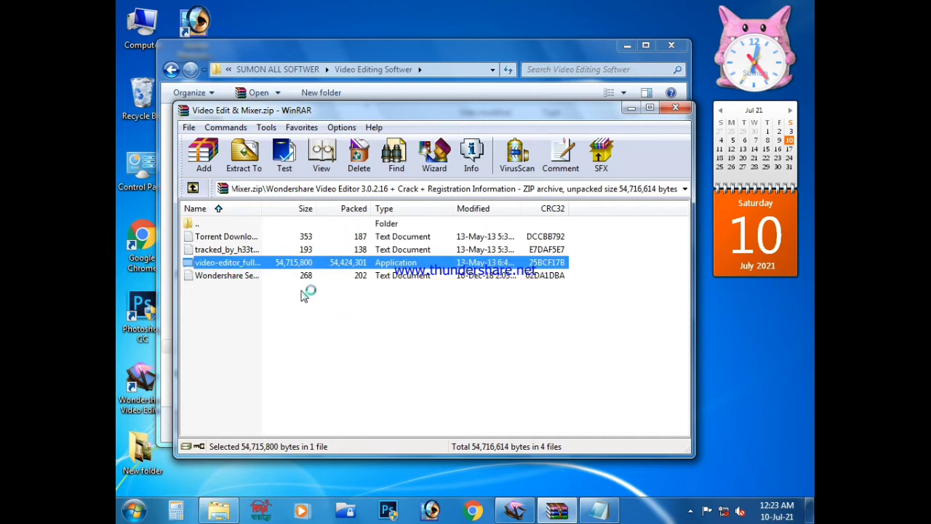
click(480, 283)
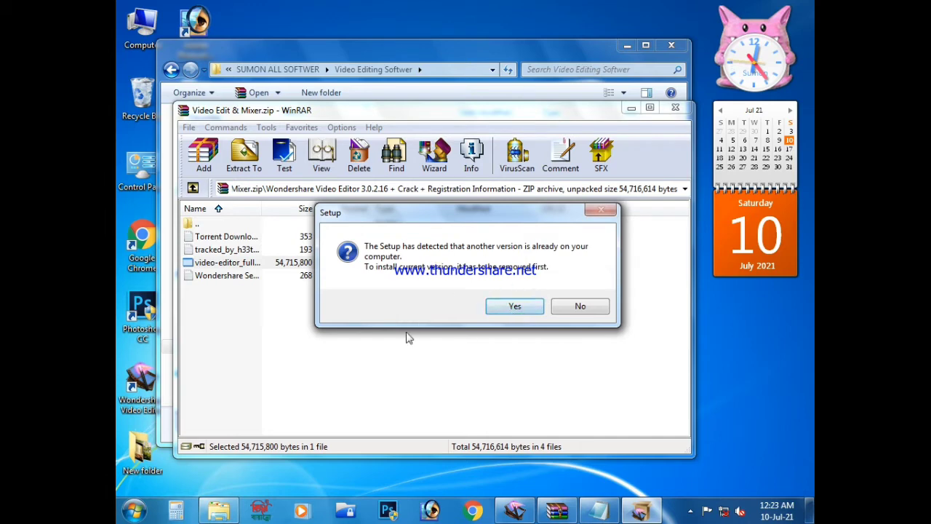
drag(544, 211, 595, 259)
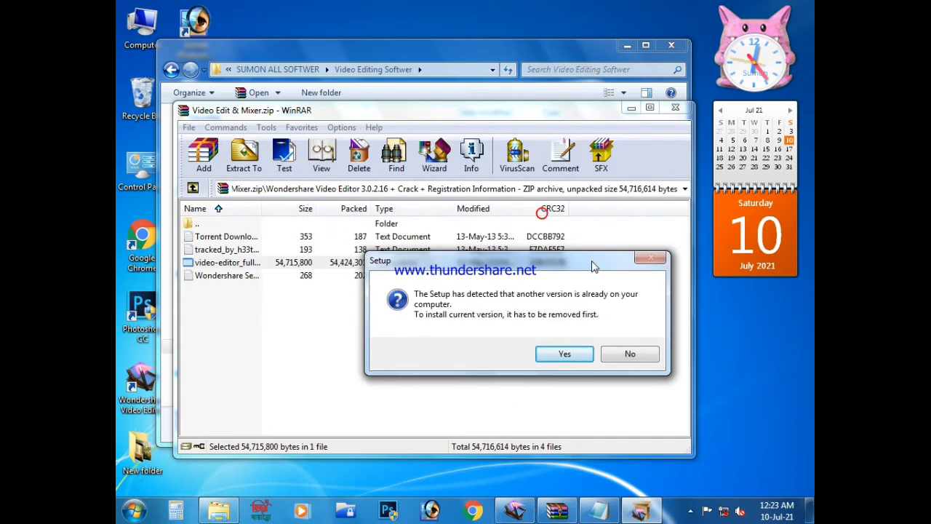
click(630, 354)
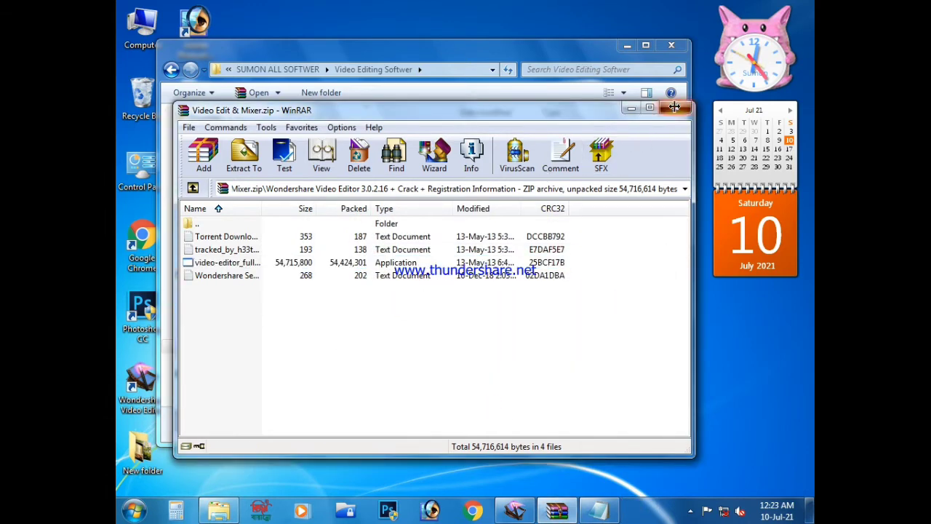
Close the Video Edit & Mixer archive and the Video Editing Softwer folder
click(675, 106)
click(575, 272)
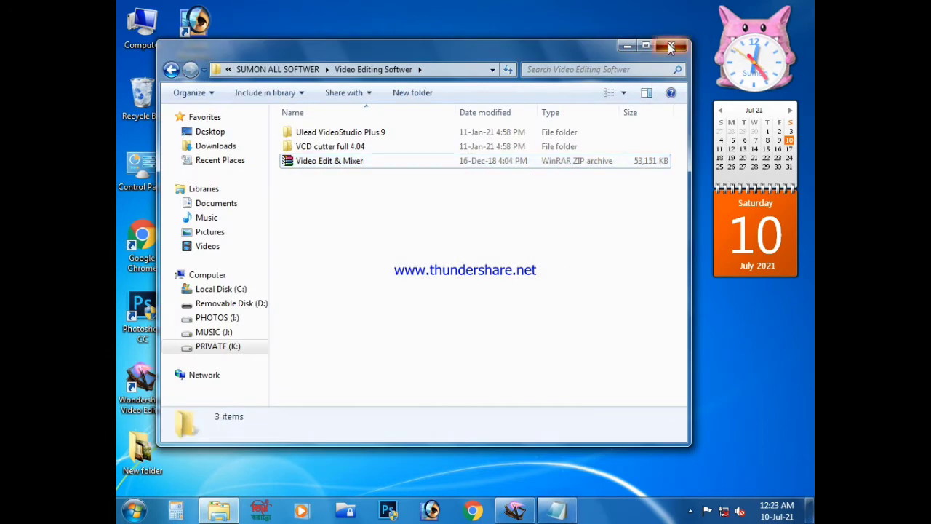
click(670, 47)
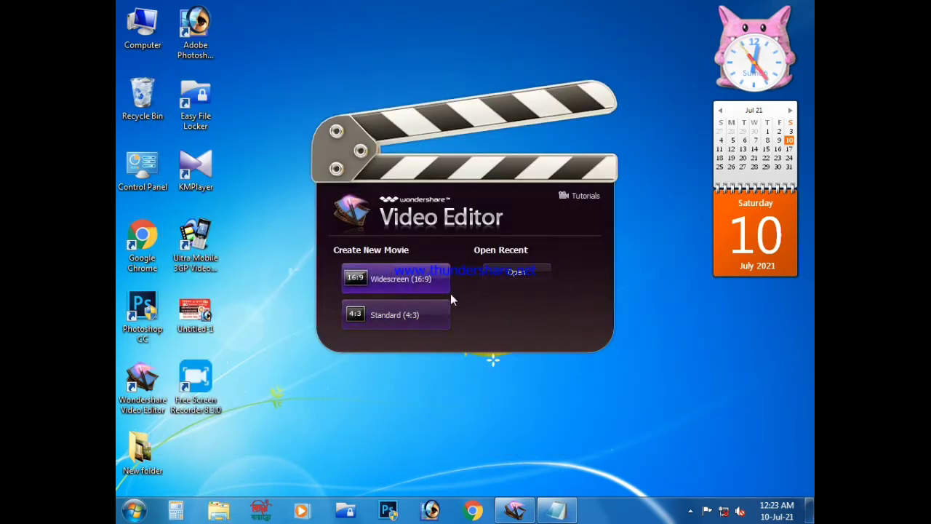
Create a Standard (4:3) movie in Wondershare Video Editor, view the registration details, and close them
click(418, 317)
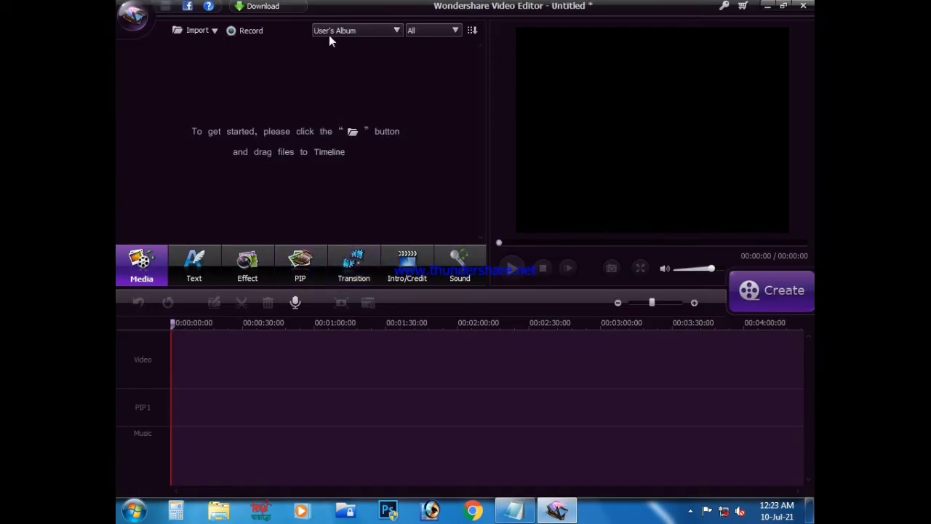
click(724, 6)
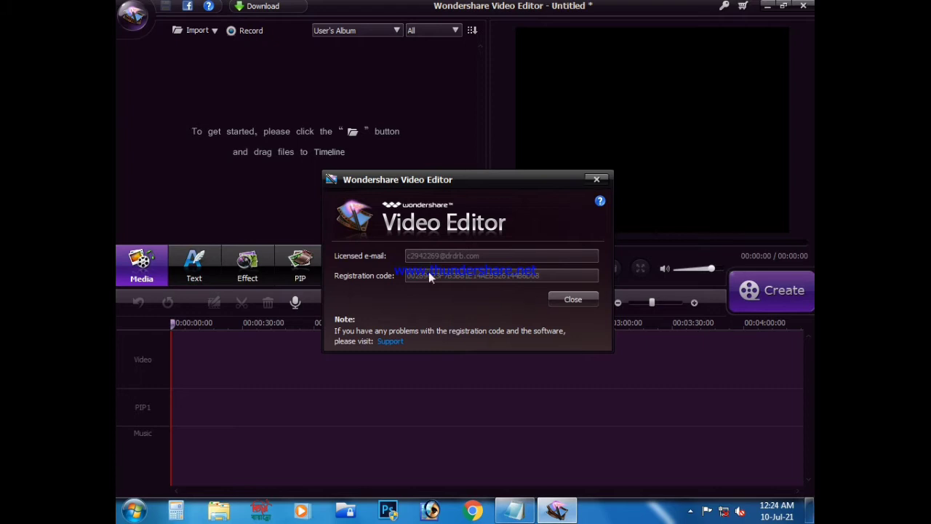
click(575, 300)
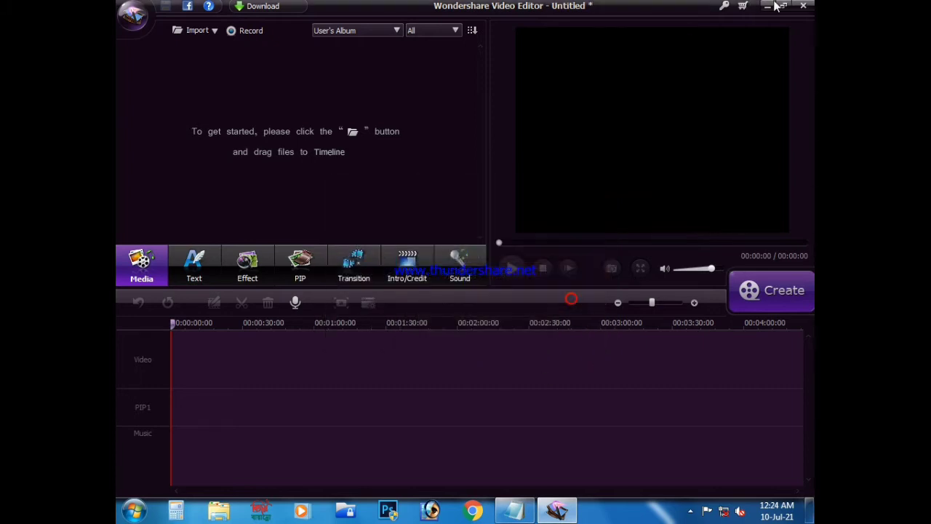
View the registration details once more, close them and Wondershare Video Editor, and refresh the desktop
click(725, 6)
click(574, 301)
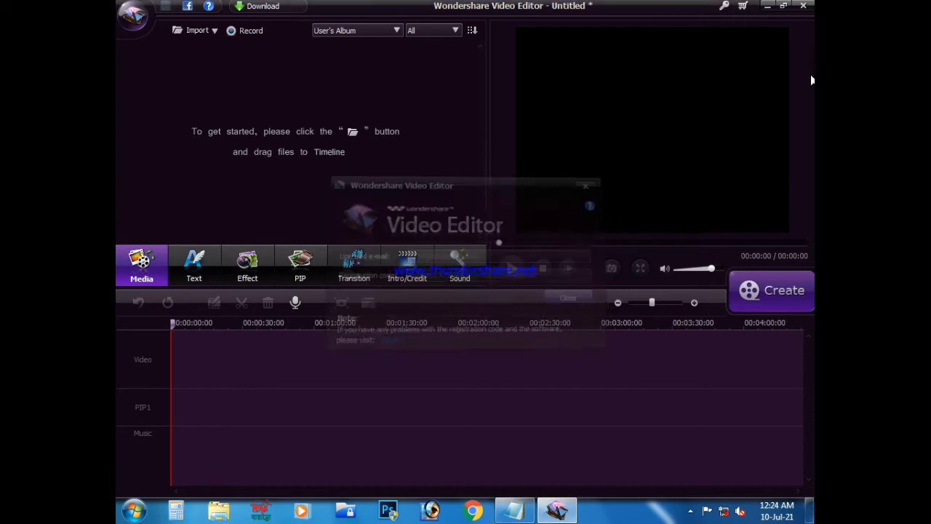
click(802, 7)
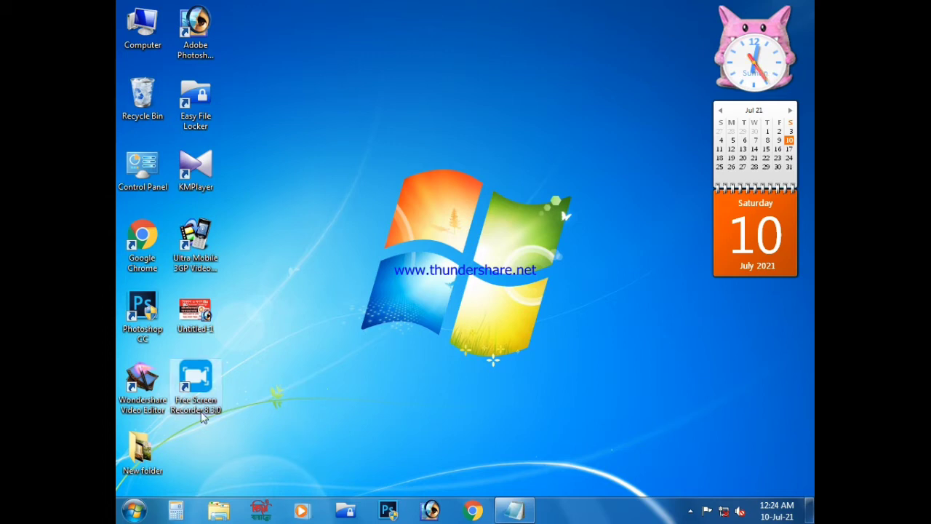
right_click(481, 170)
click(546, 208)
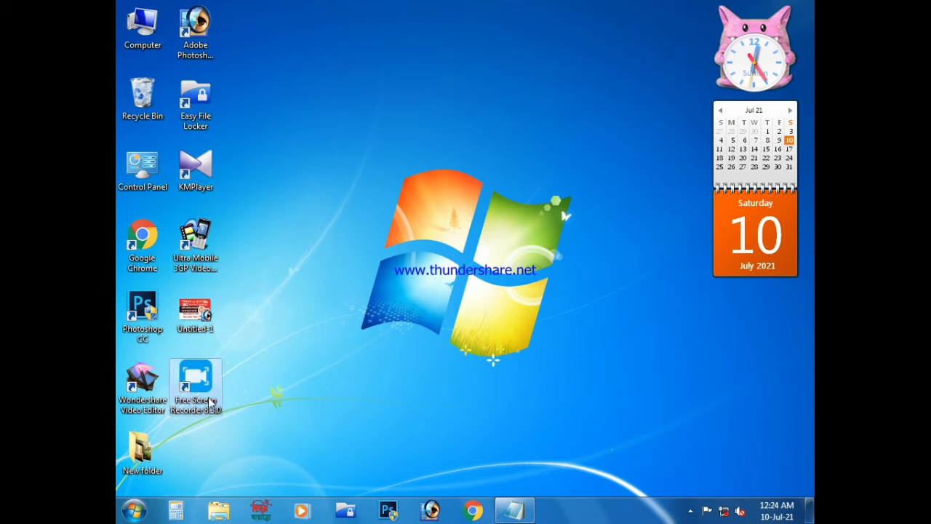
Go to the file location of the Free Screen Recorder 8.3.0 shortcut and open its Language folder
right_click(191, 404)
click(249, 385)
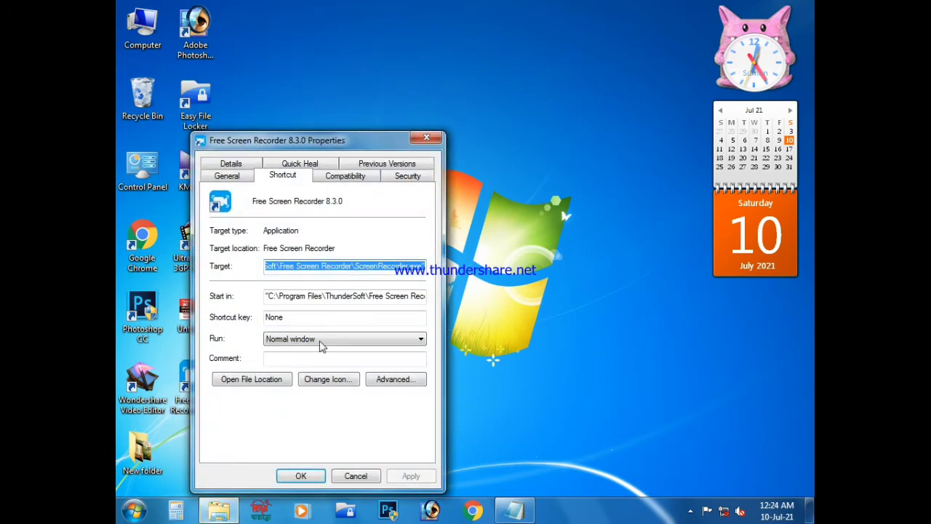
drag(303, 136, 505, 106)
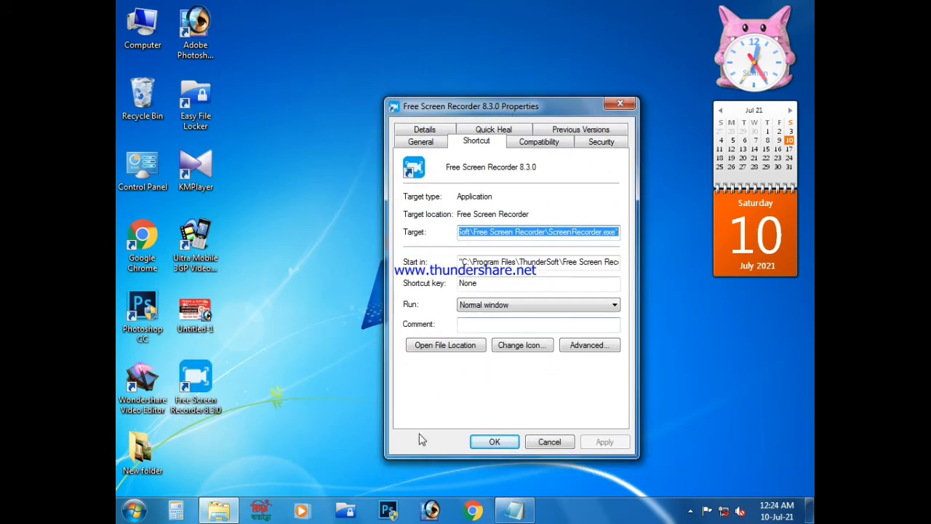
click(455, 352)
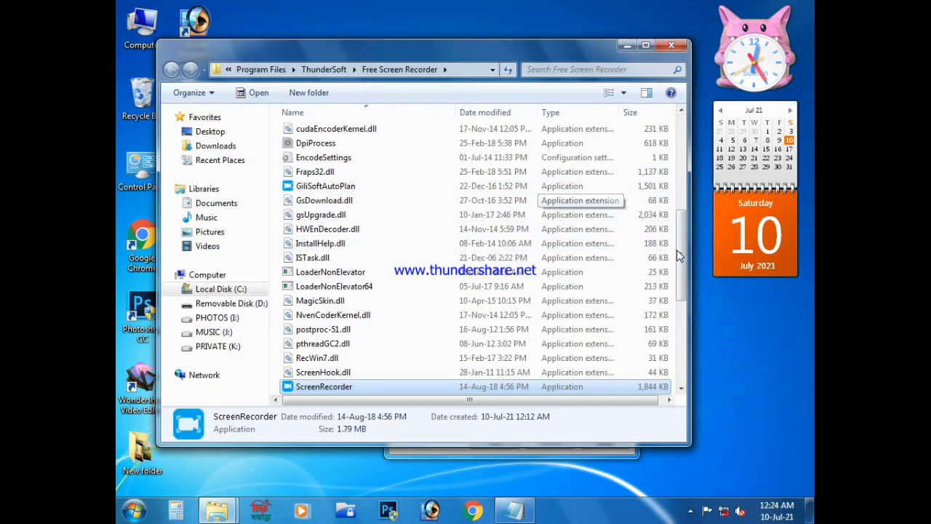
scroll(675, 250, up, 8)
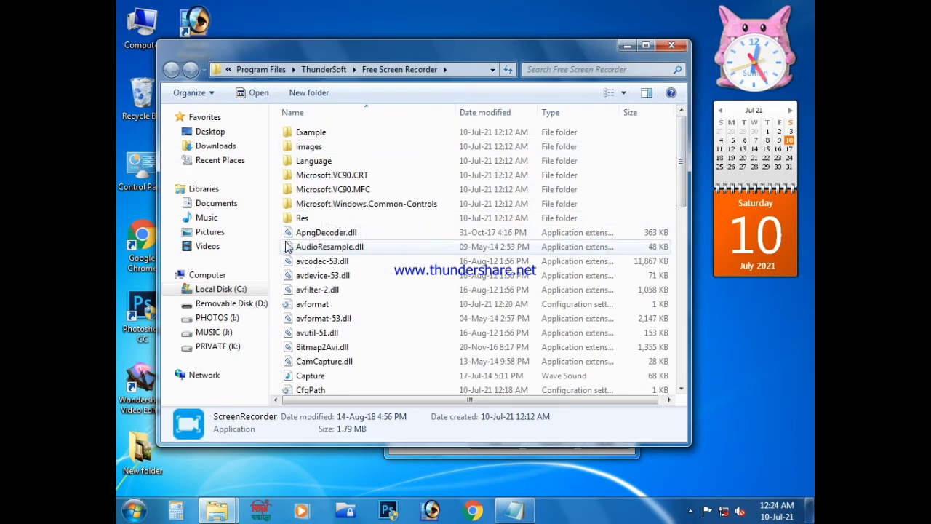
drag(300, 46, 346, 73)
double_click(356, 188)
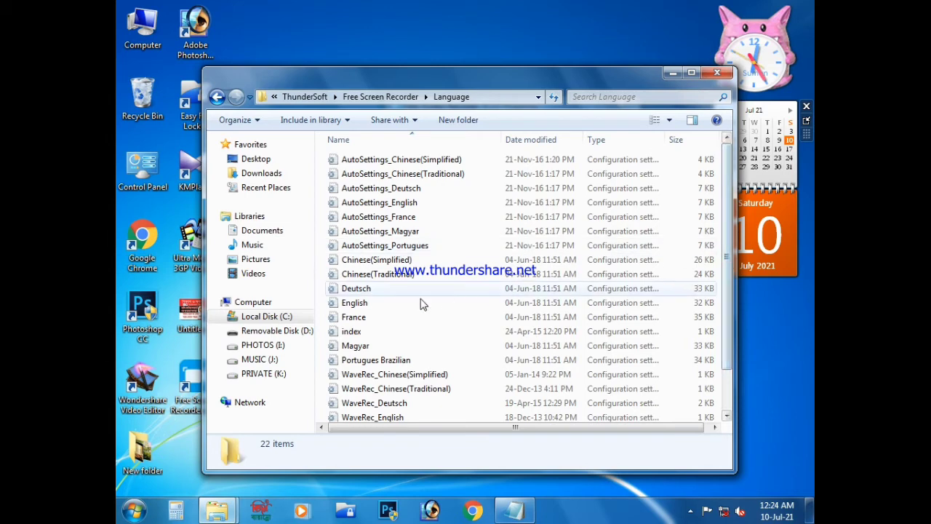
Copy the English configuration file from the Language folder to the desktop and close the shortcut's properties
click(350, 305)
right_click(347, 308)
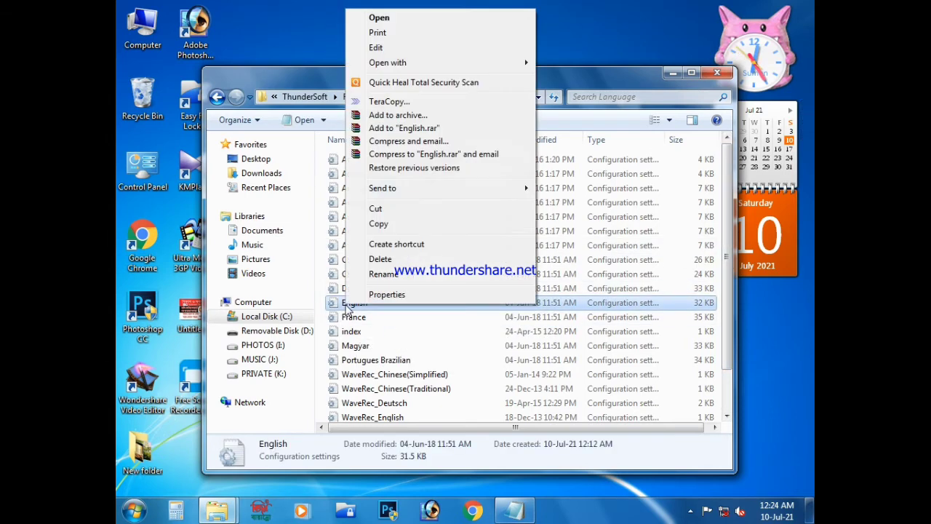
click(386, 228)
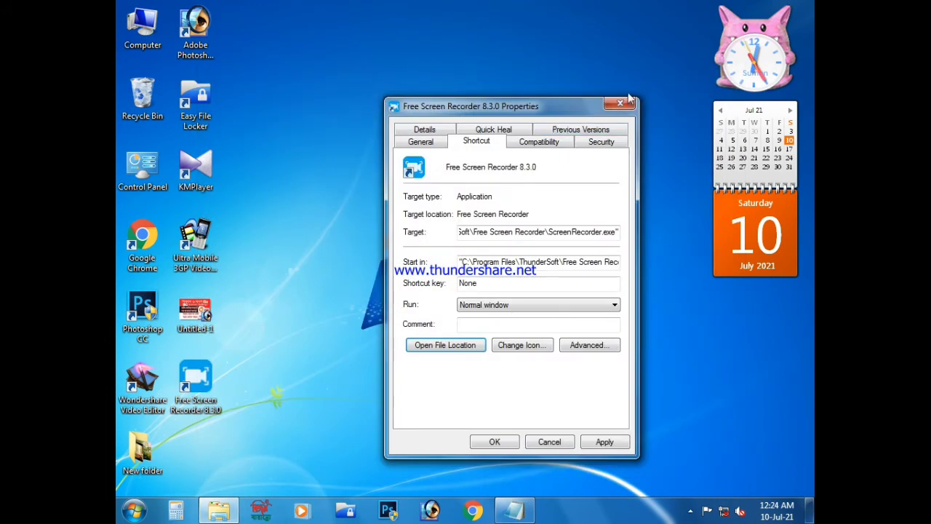
click(629, 100)
right_click(408, 43)
click(445, 103)
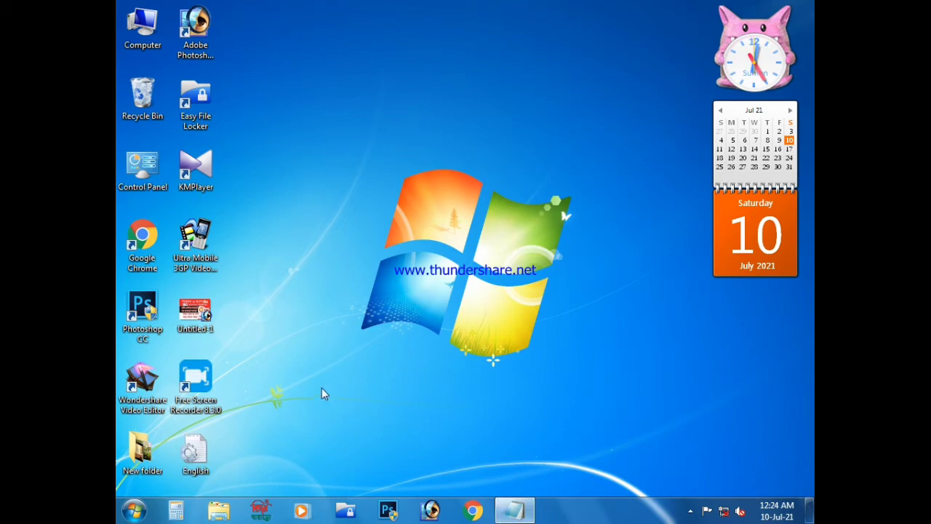
Open the desktop copy of the English file in Notepad and restore its window to a smaller size
double_click(196, 463)
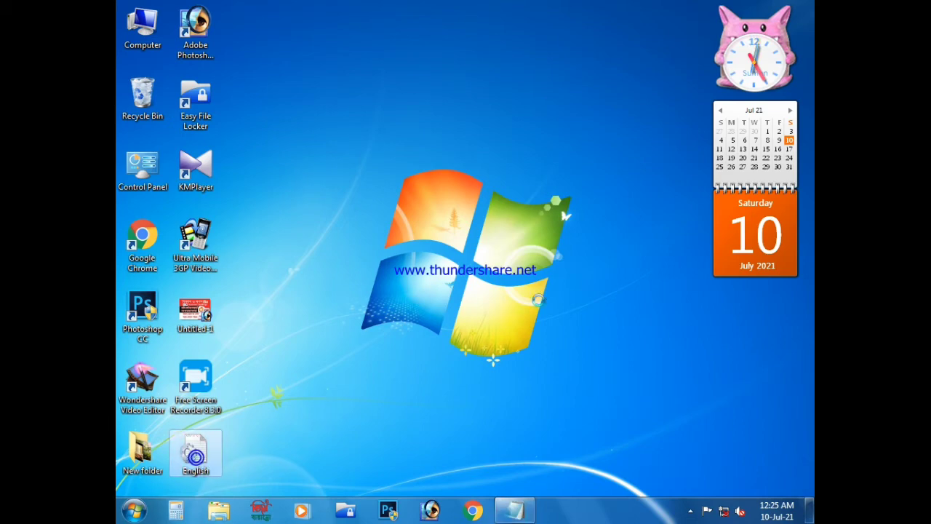
double_click(491, 65)
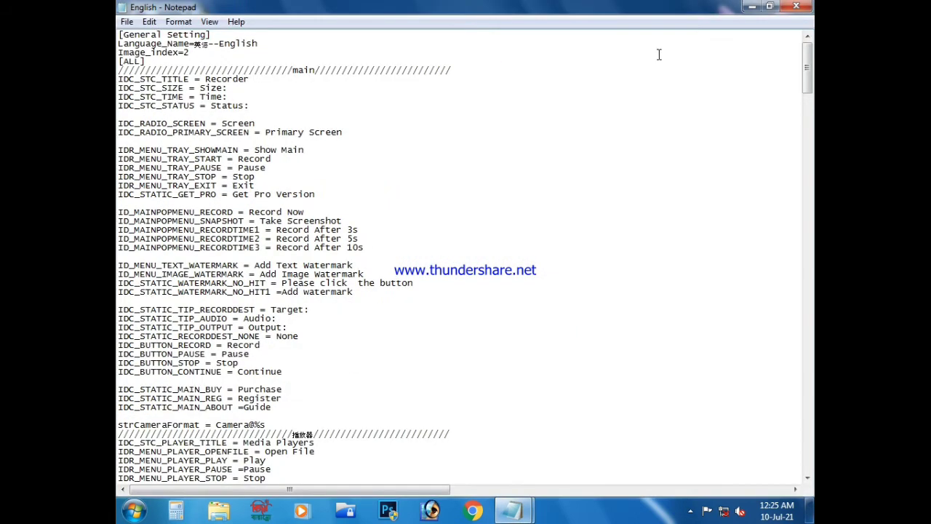
double_click(580, 13)
Search the English file for "waterm" and close the search
click(264, 77)
mouse_move(225, 87)
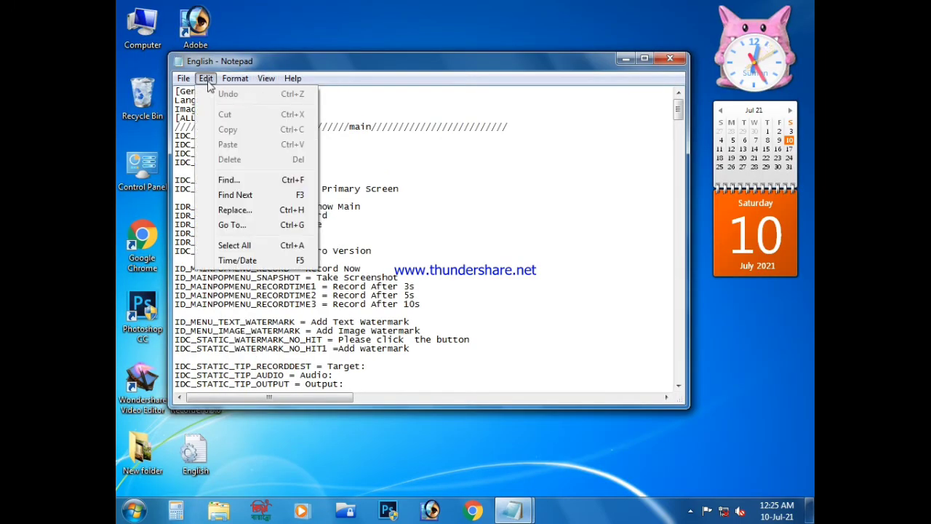
click(228, 180)
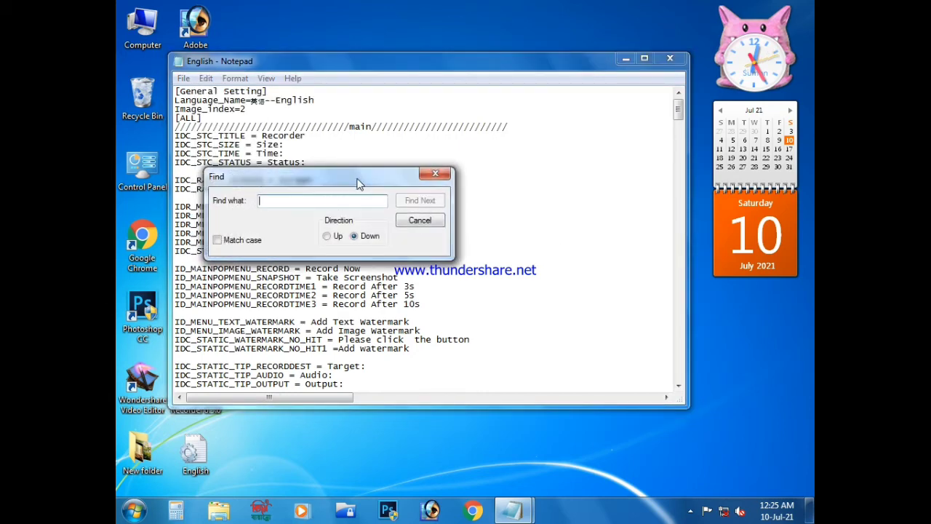
drag(361, 186, 427, 186)
text(waterm)
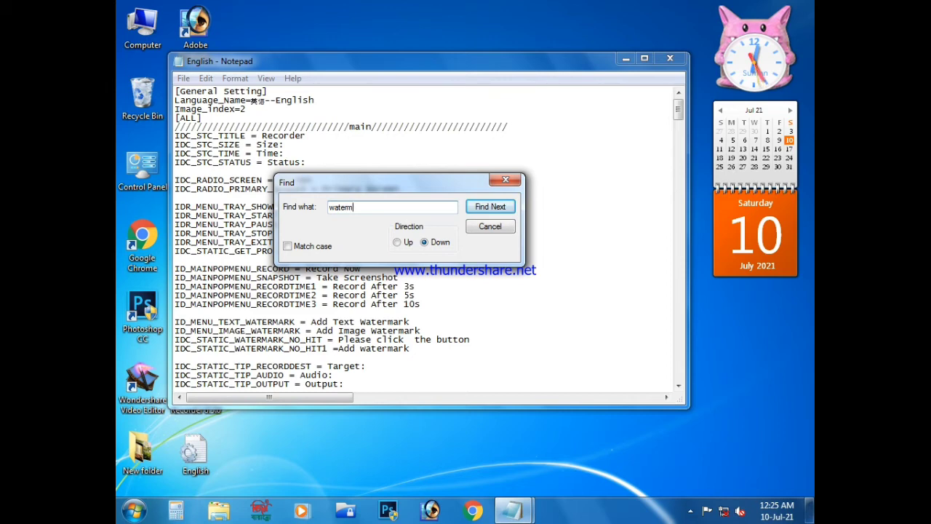
key(Return)
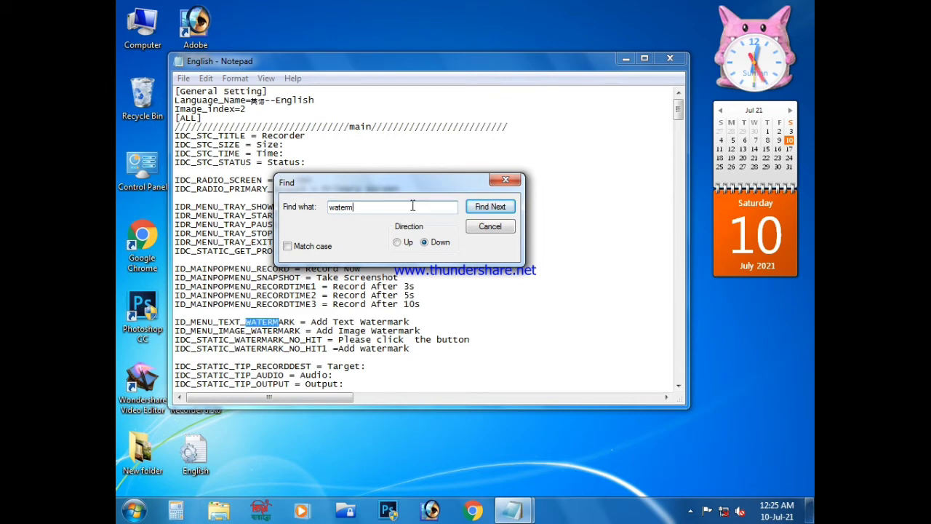
click(489, 226)
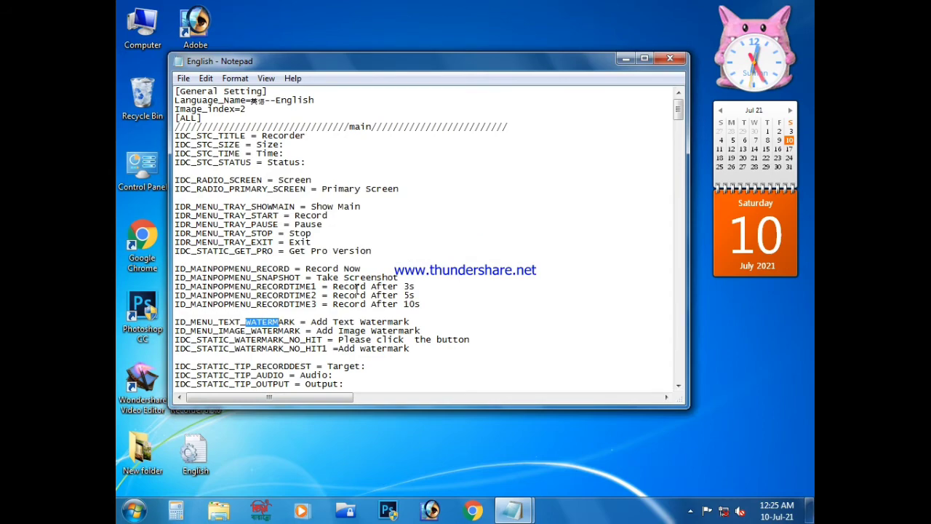
scroll(447, 327, down, 5)
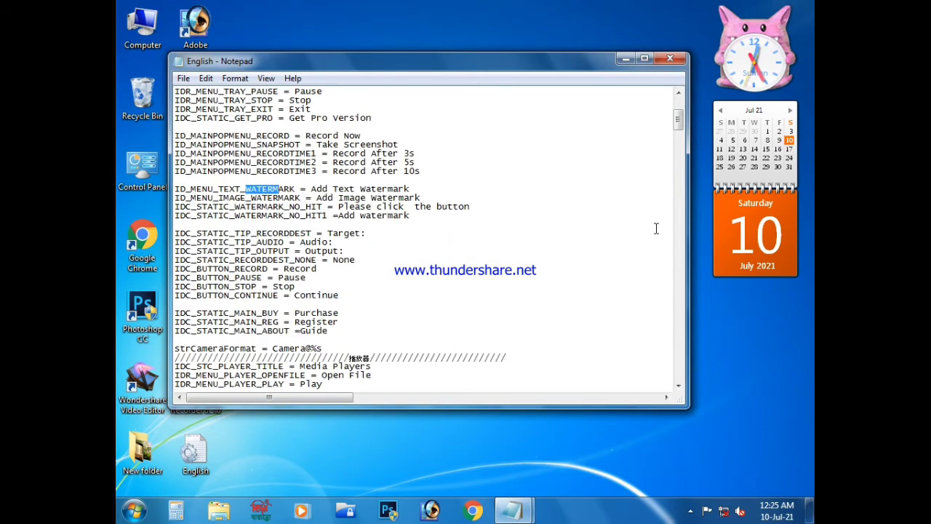
drag(677, 120, 653, 398)
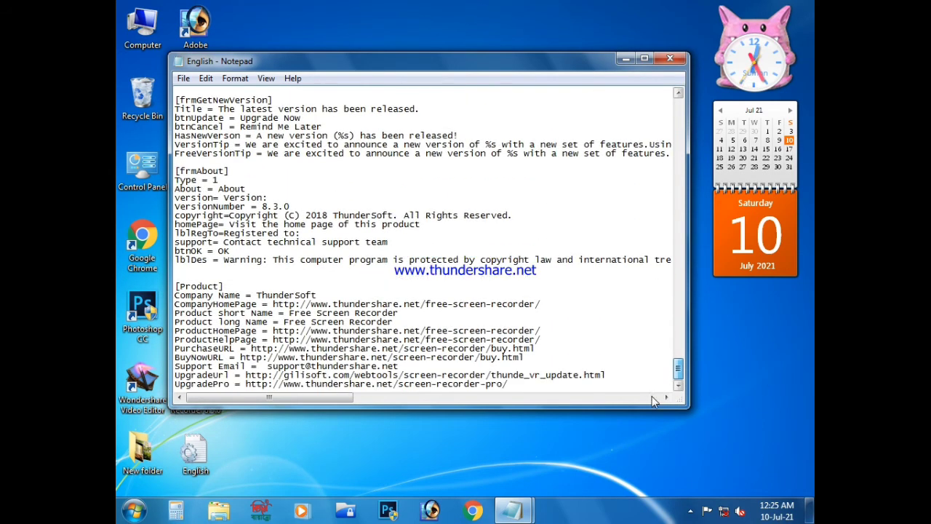
scroll(343, 300, up, 5)
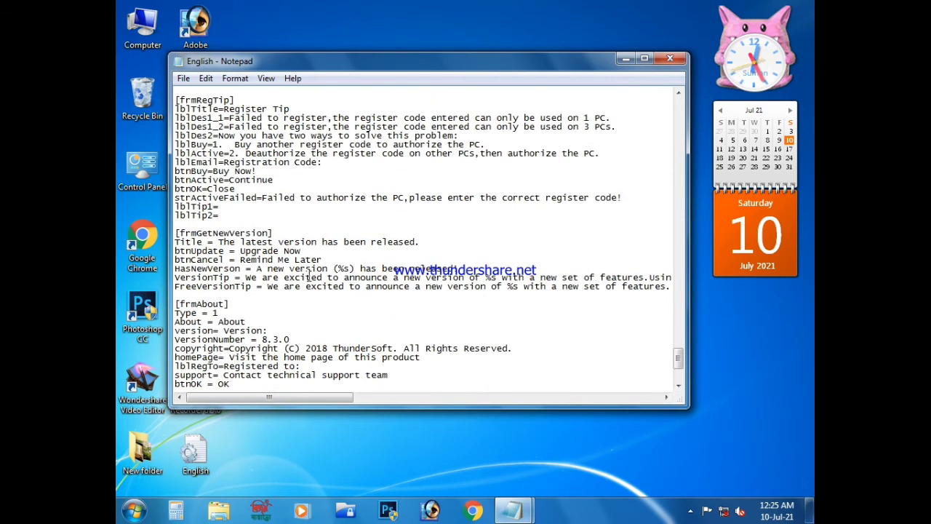
scroll(349, 300, up, 1)
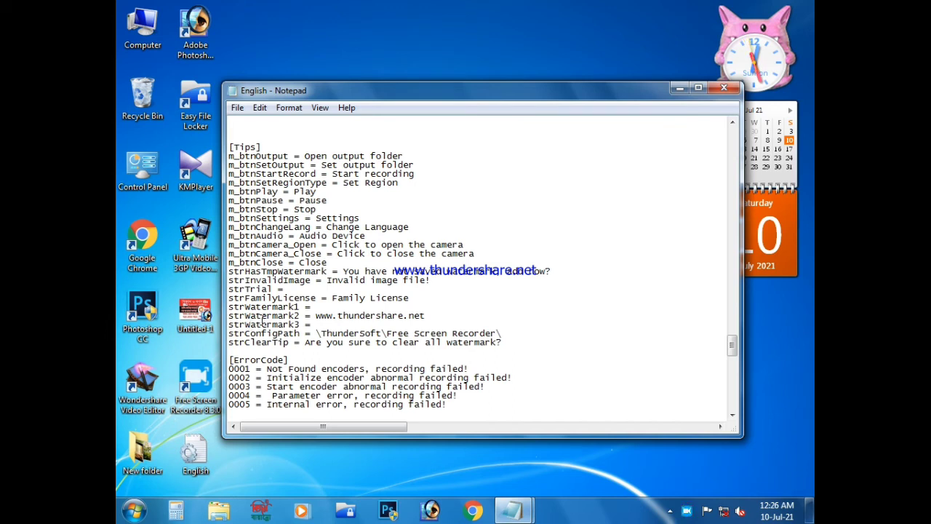
drag(230, 316, 424, 319)
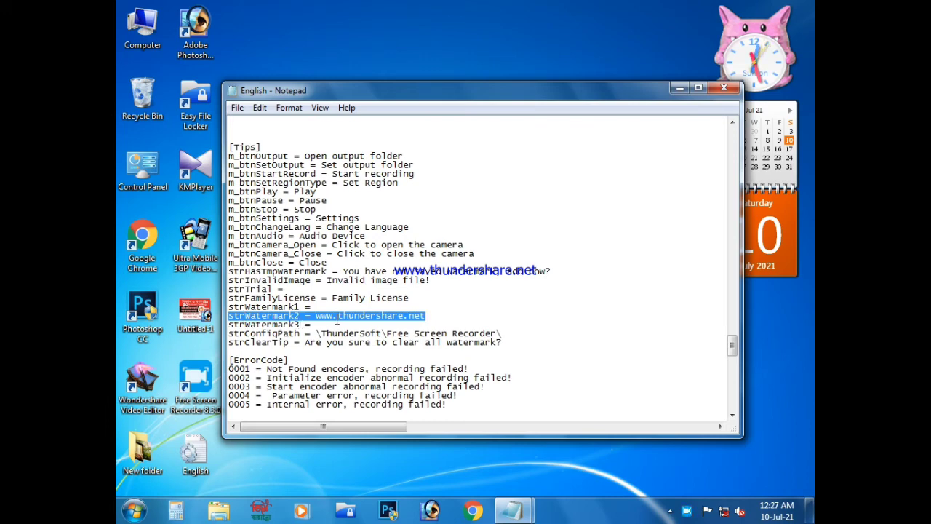
double_click(629, 89)
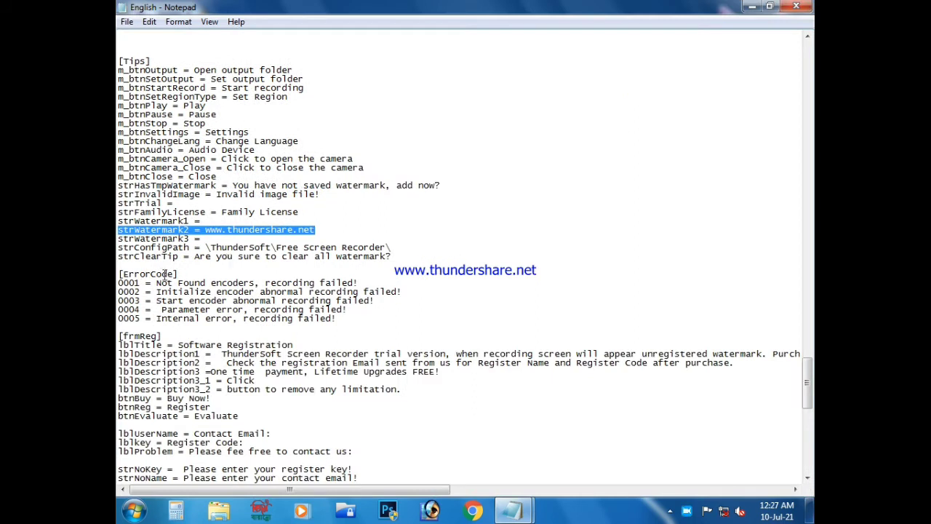
key(End)
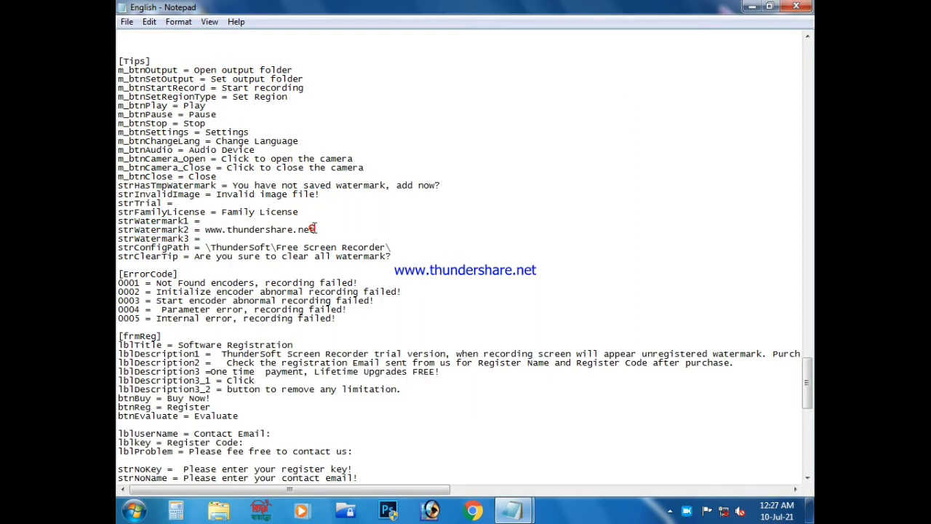
drag(205, 231, 338, 232)
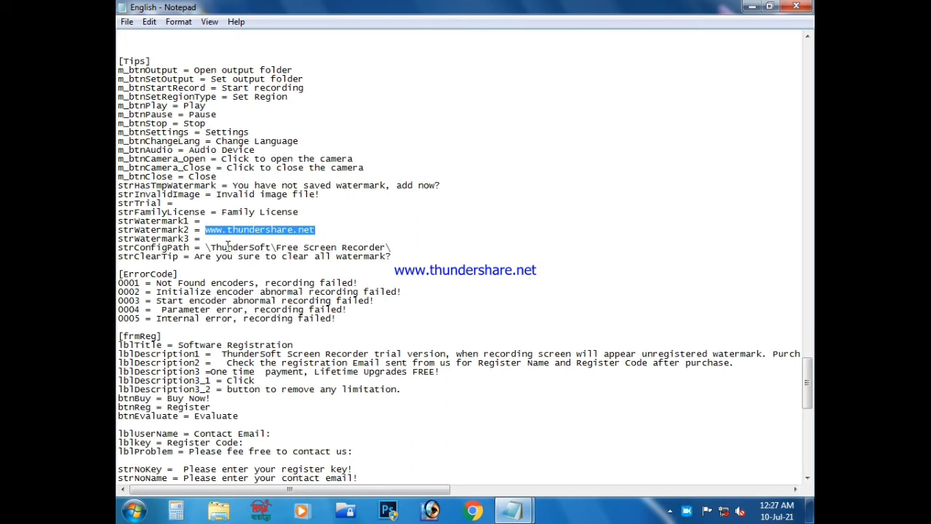
right_click(262, 230)
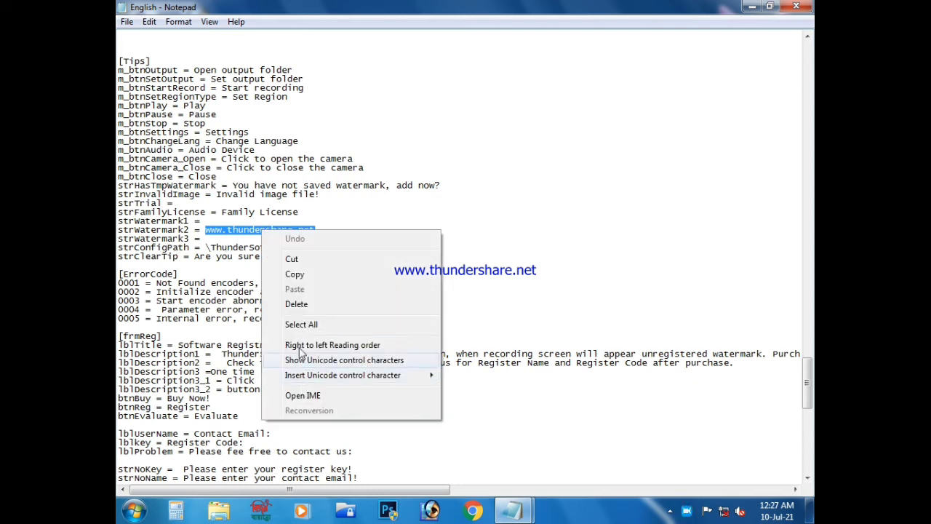
click(307, 304)
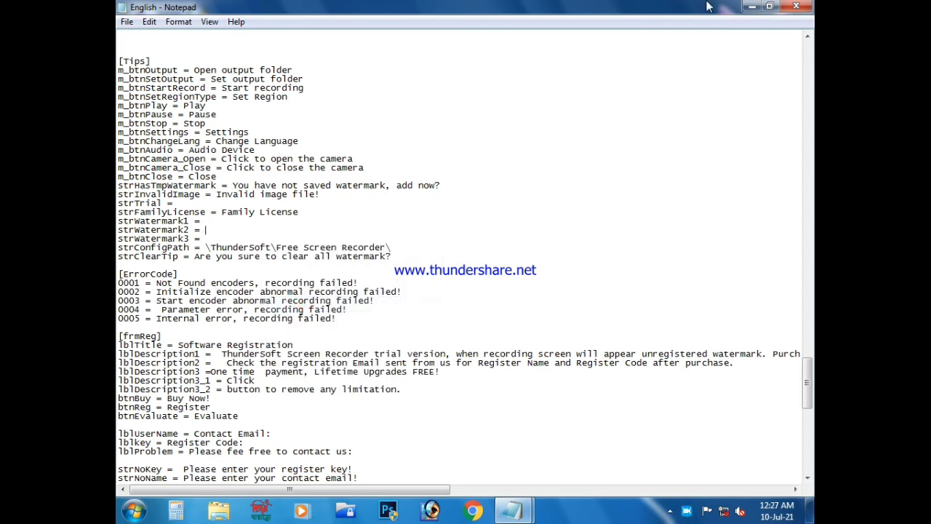
Save the edited English file and close Notepad
click(126, 27)
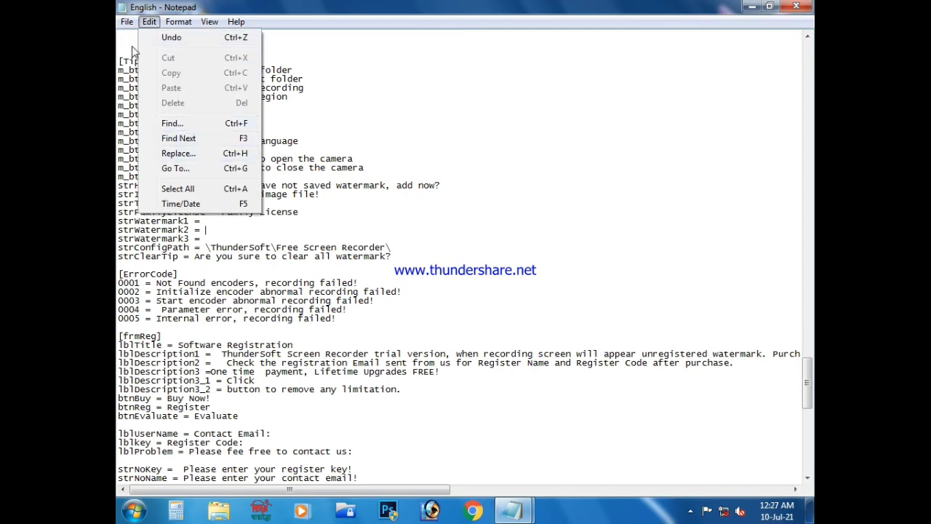
click(148, 67)
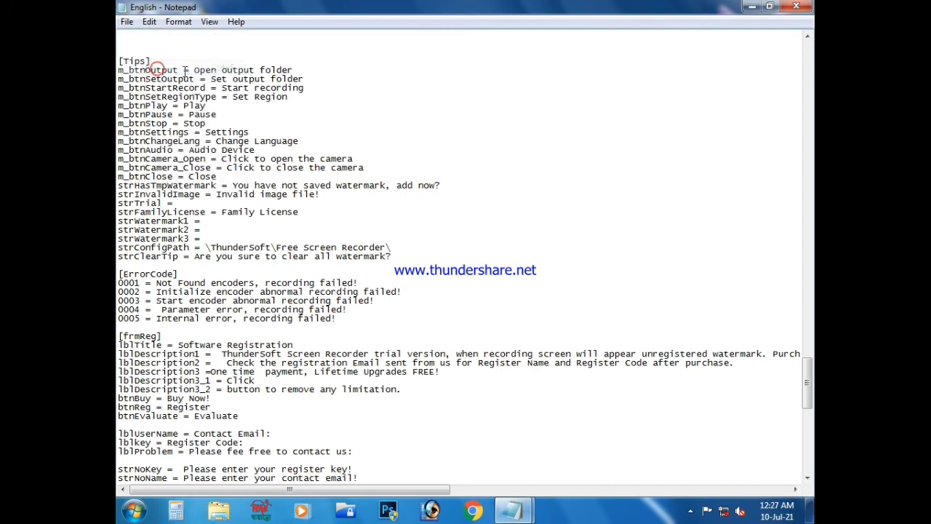
click(796, 7)
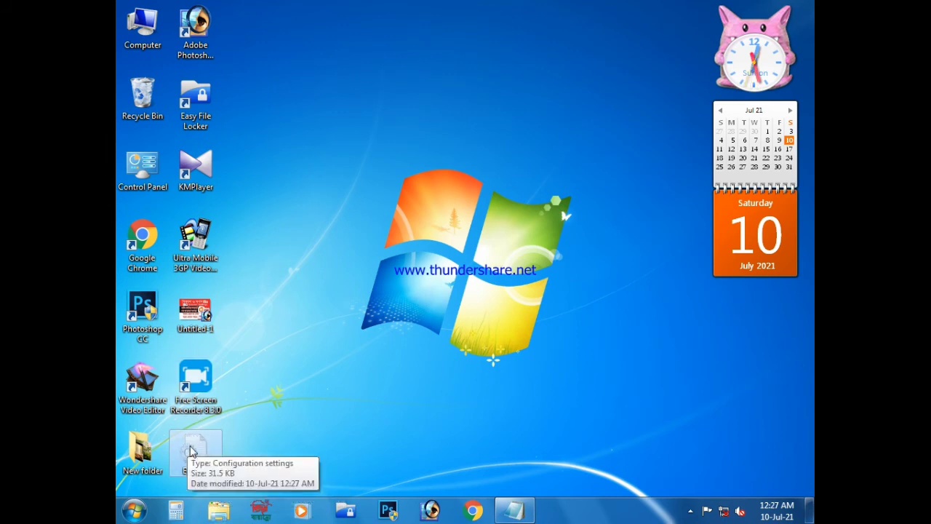
Cut the edited English file from the desktop and open the Language folder in Free Screen Recorder 8.3.0's install location
right_click(193, 446)
click(222, 350)
right_click(194, 385)
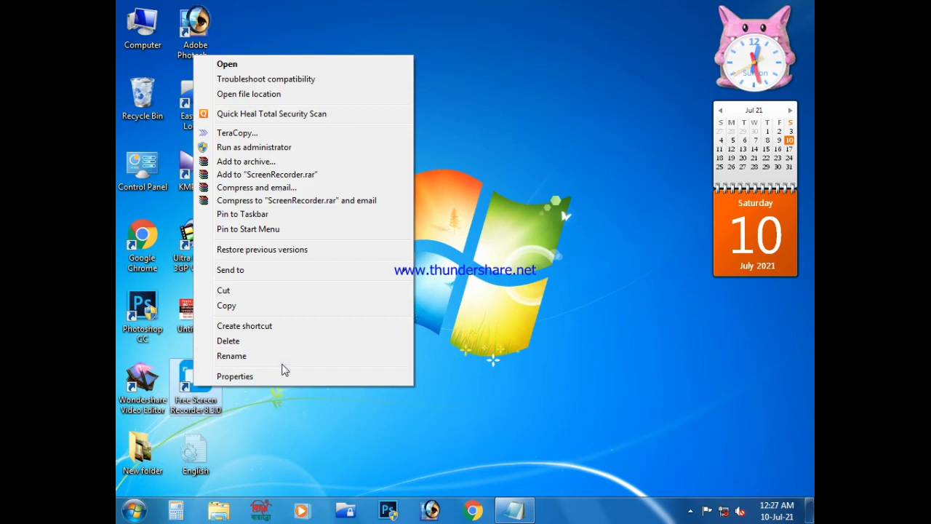
click(261, 376)
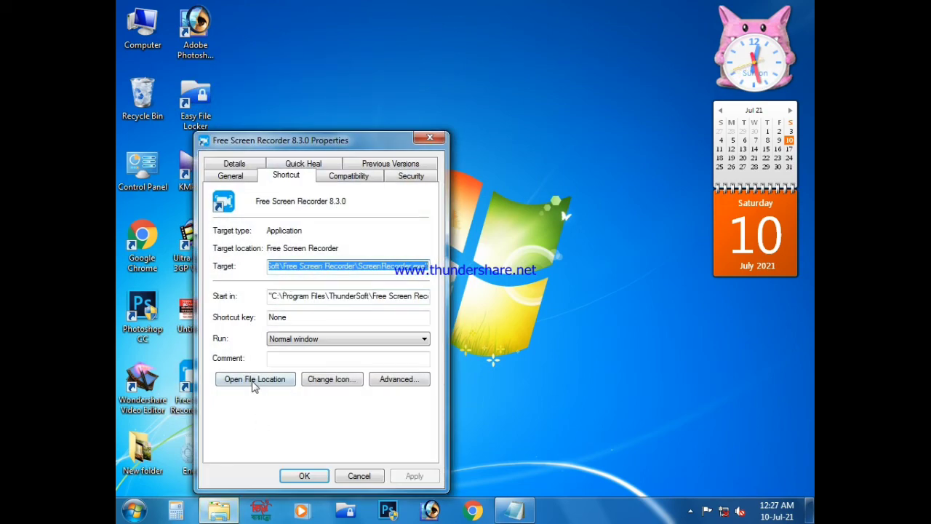
click(256, 384)
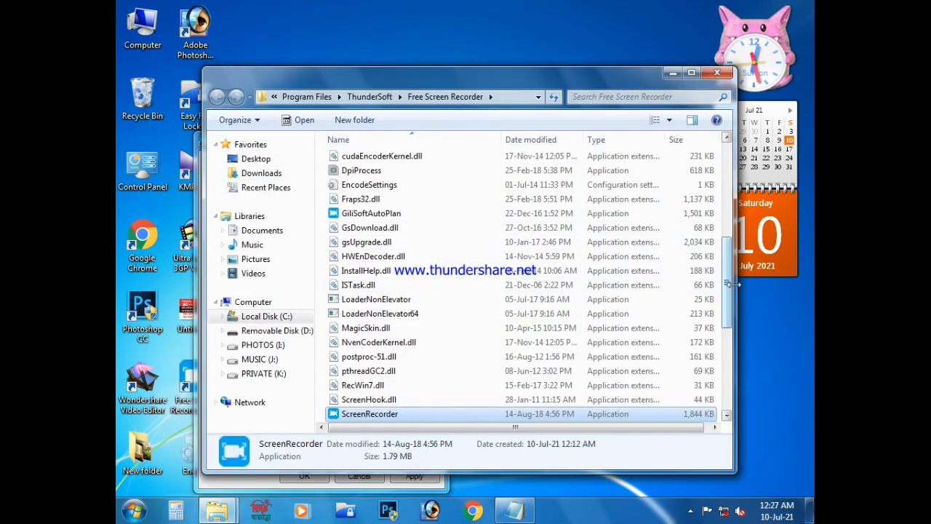
drag(731, 295, 731, 204)
click(359, 189)
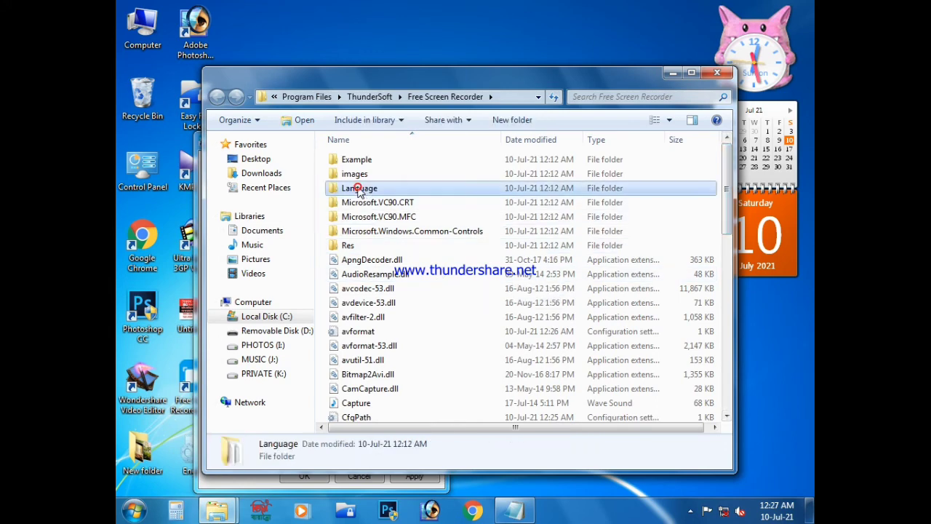
double_click(359, 188)
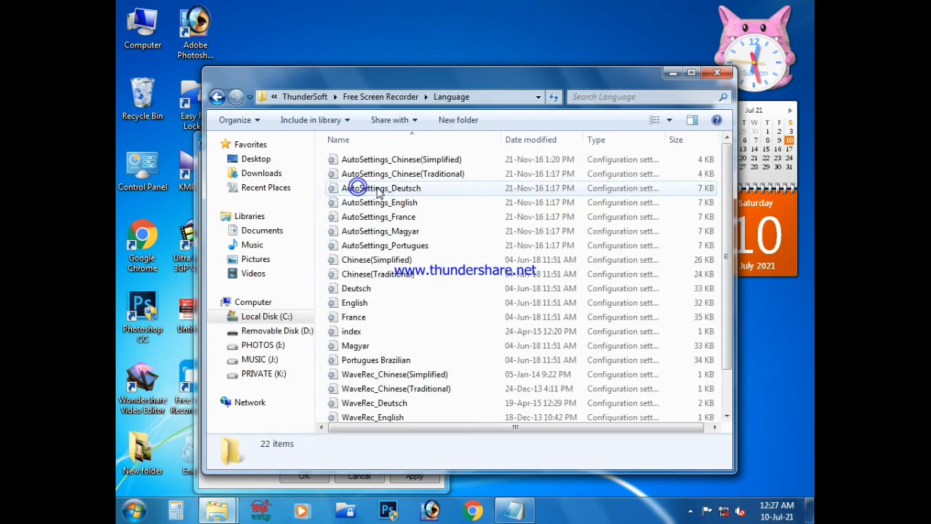
Paste the English file into the Language folder with overwrite for all, and close the folder and the shortcut's properties
right_click(482, 298)
click(521, 182)
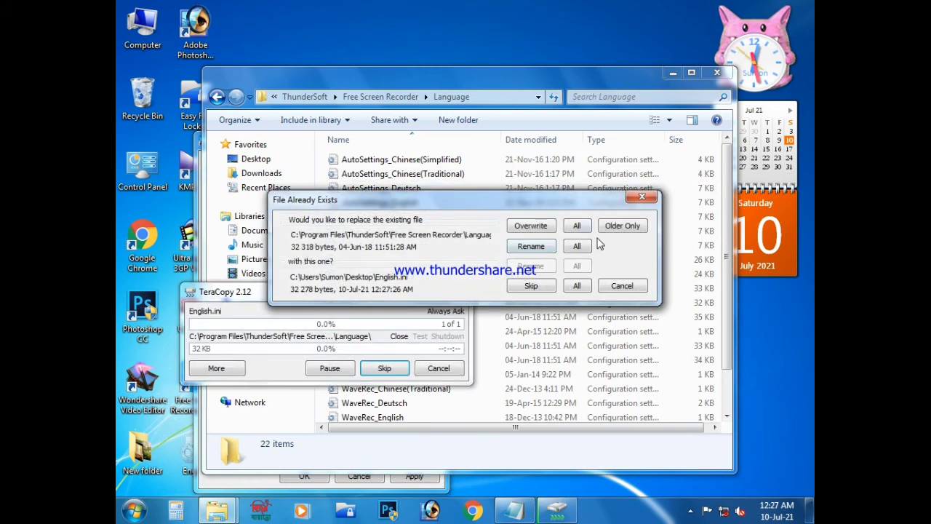
drag(529, 200, 507, 215)
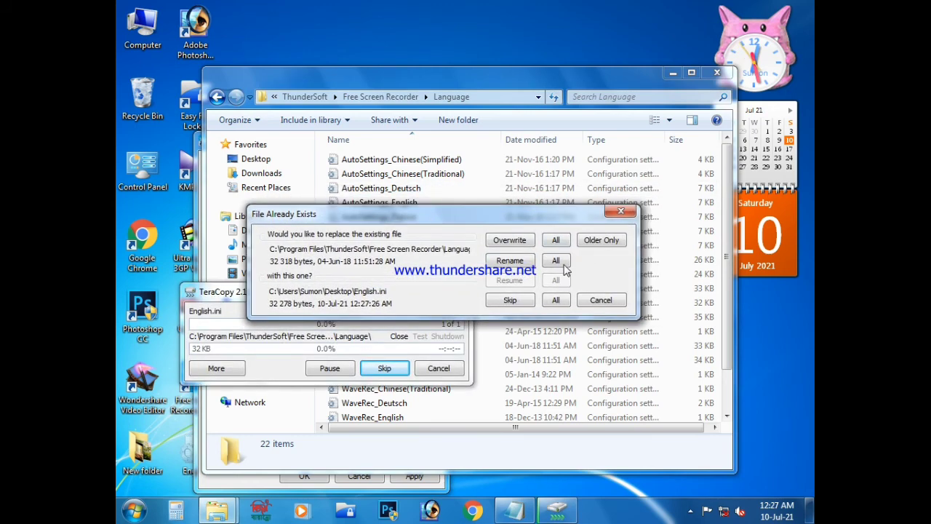
click(555, 240)
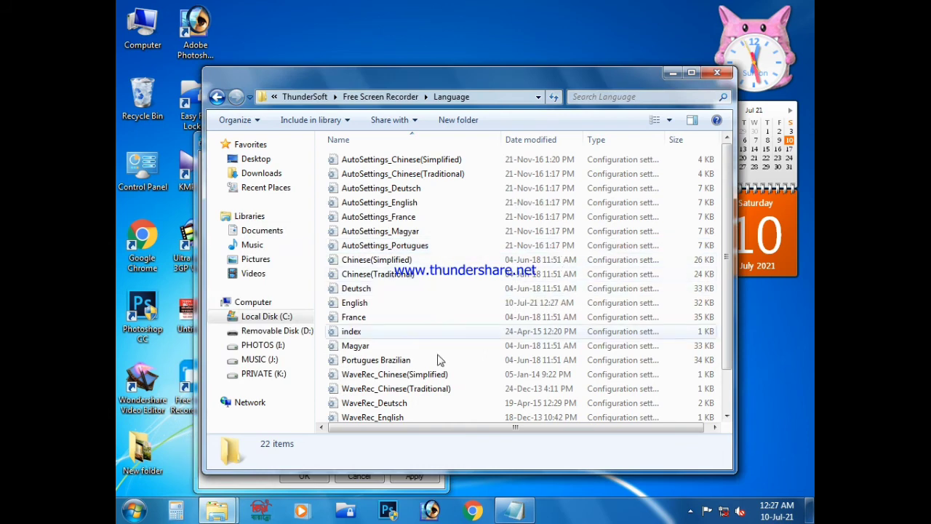
click(717, 74)
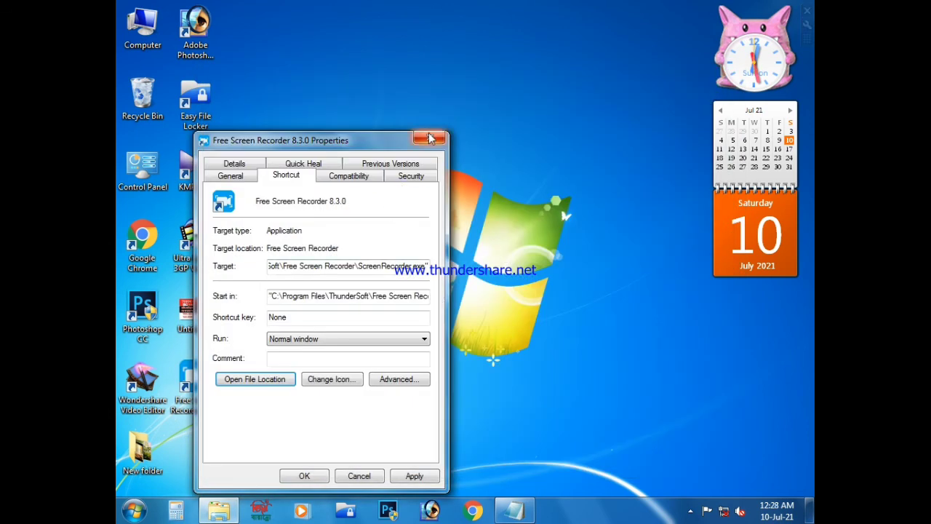
click(429, 138)
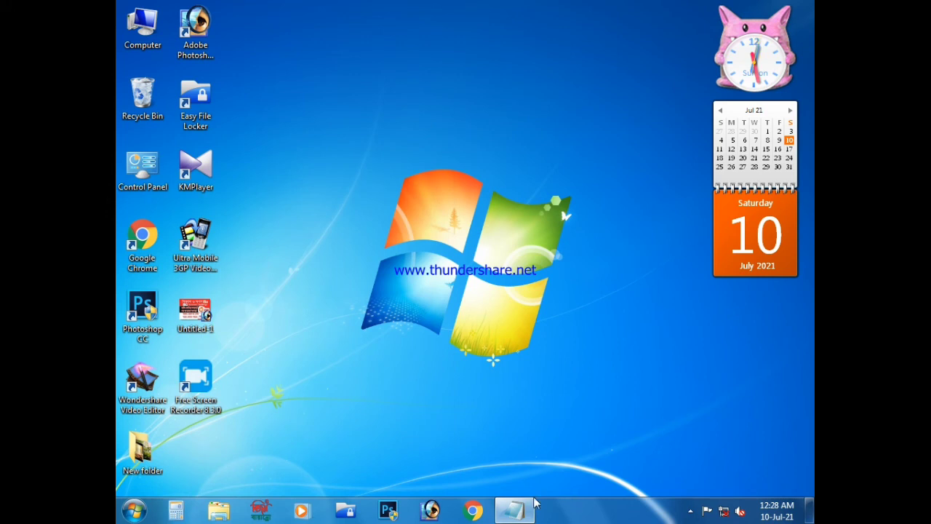
Refresh the desktop and close the Computer window
right_click(452, 173)
click(511, 211)
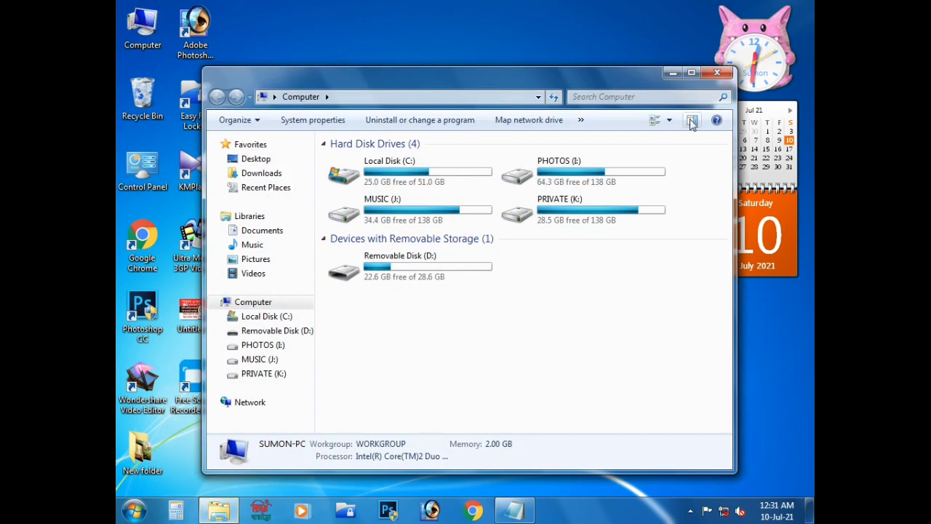
click(718, 74)
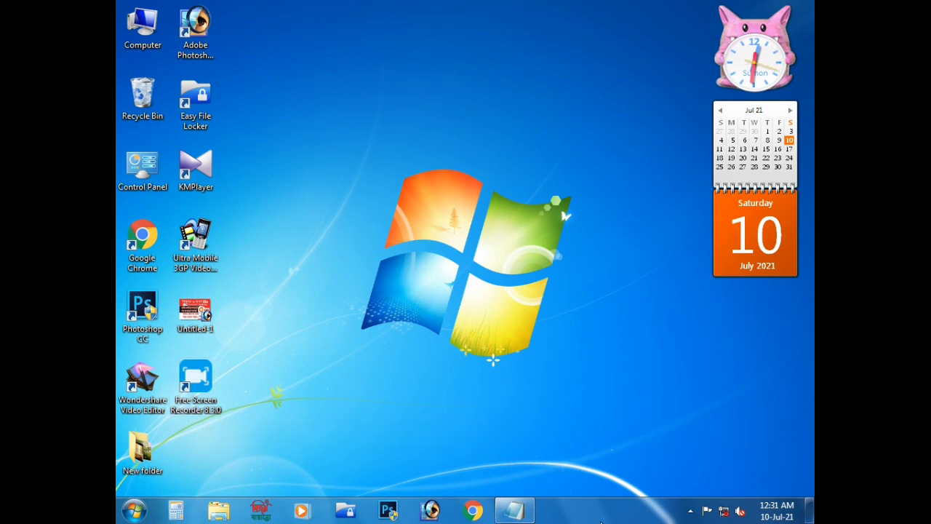
Bring the open Wondershare Serial Key text file in Notepad to the front
click(533, 506)
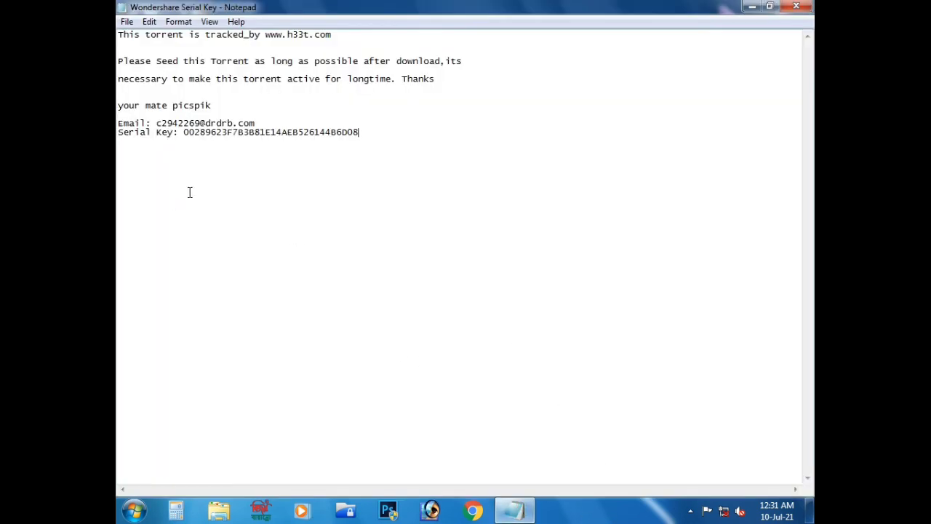